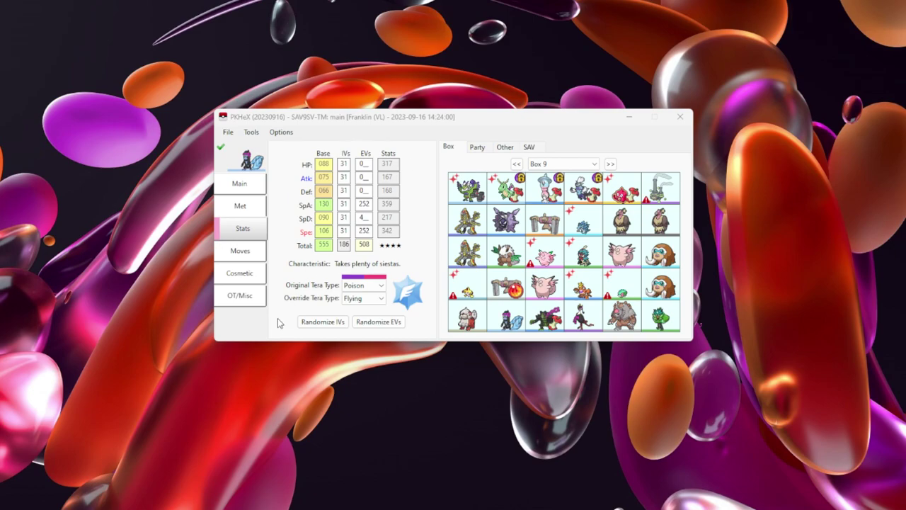
View Munkidori's trainer information and HOME tracker, and load the Kommo-o from Box 9 for comparison.
left_click(248, 303)
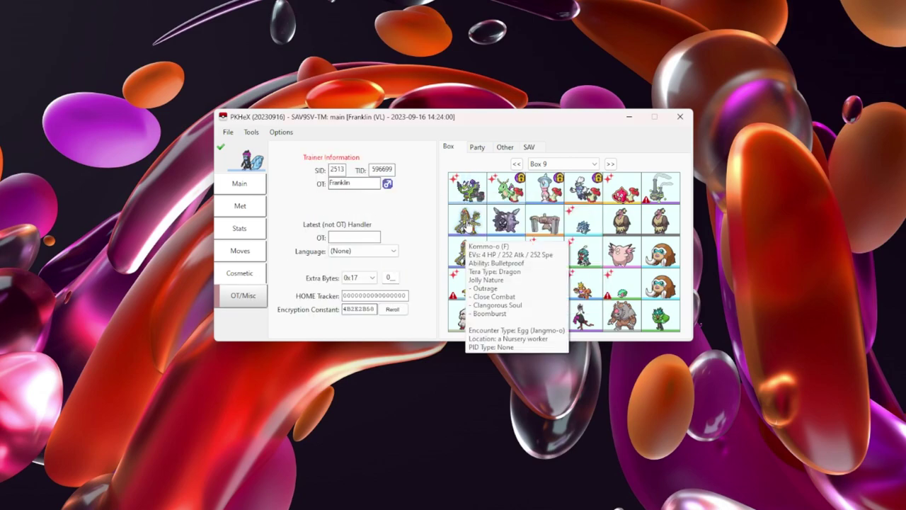
left_click(464, 223)
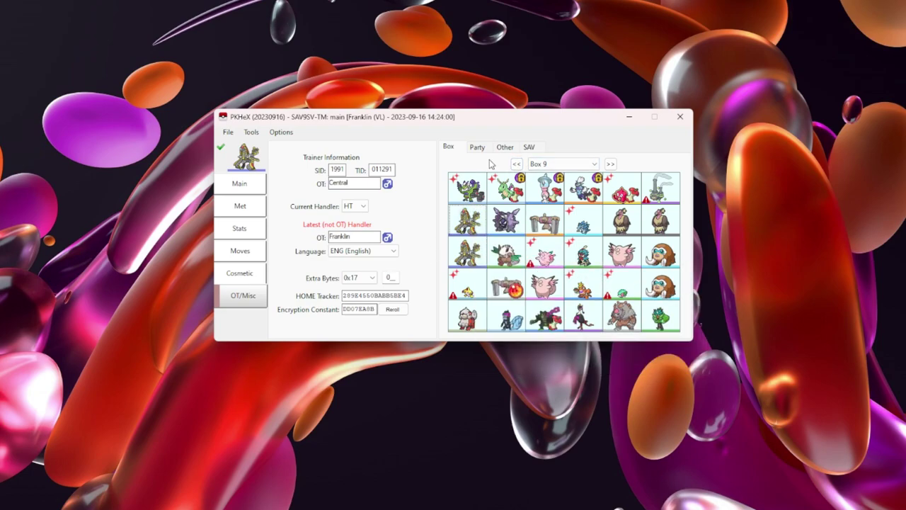
Browse to Box 6 and load Urshifu to view its trainer information and HOME tracker.
left_click(516, 164)
left_click(516, 164)
left_click(516, 164)
left_click(516, 164)
left_click(608, 164)
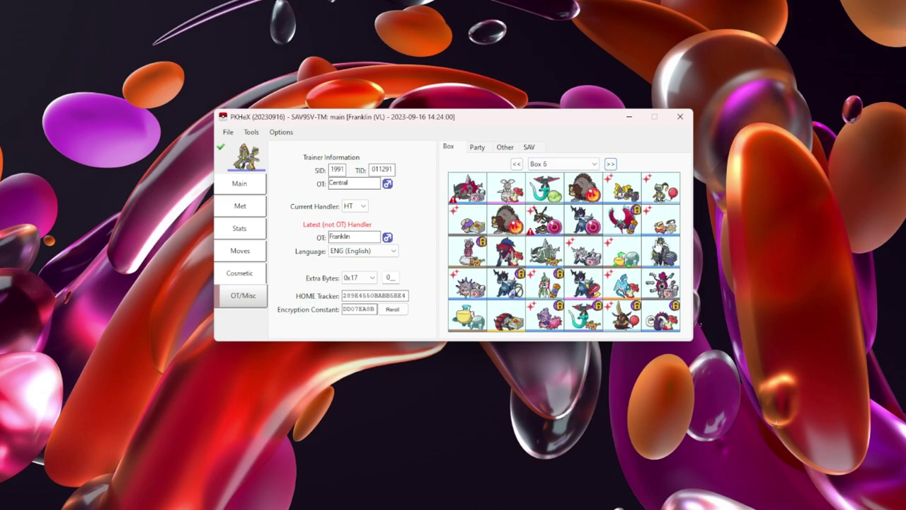
right_click(657, 241)
left_click(664, 252)
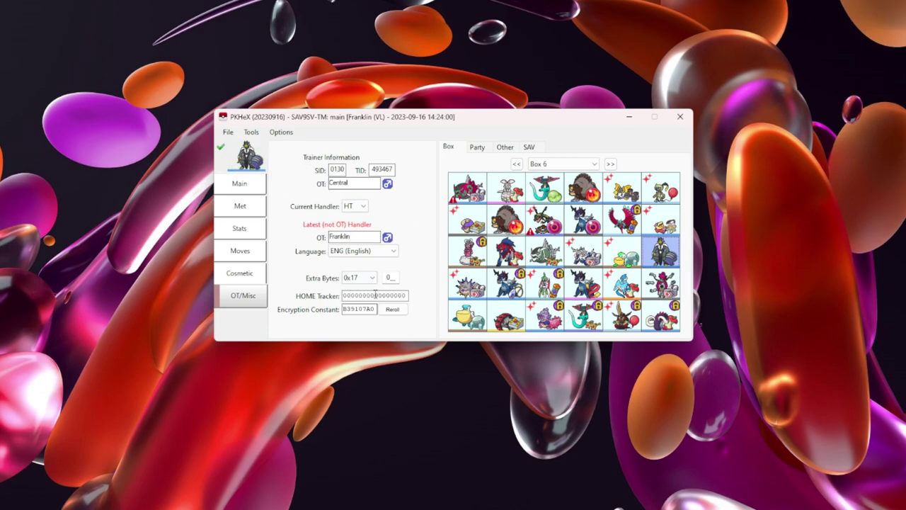
Review Urshifu's main details, met information and trainer data.
left_click(262, 190)
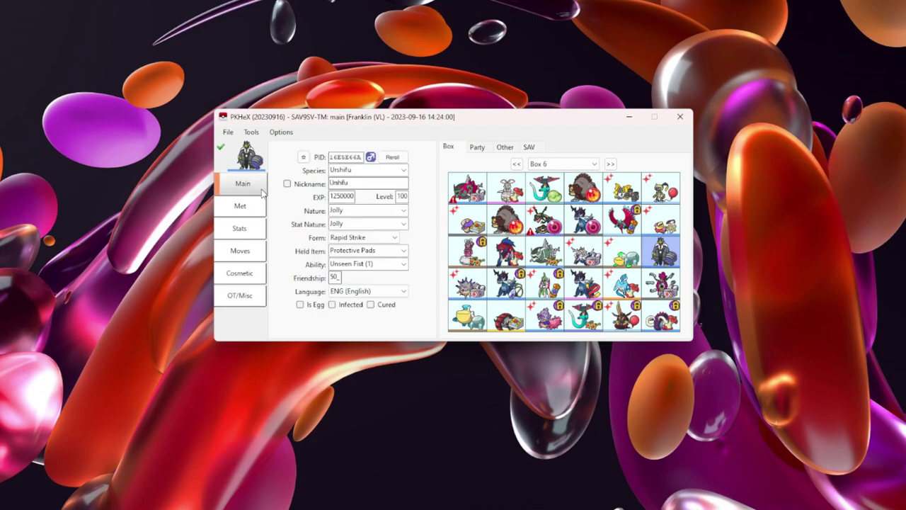
left_click(255, 212)
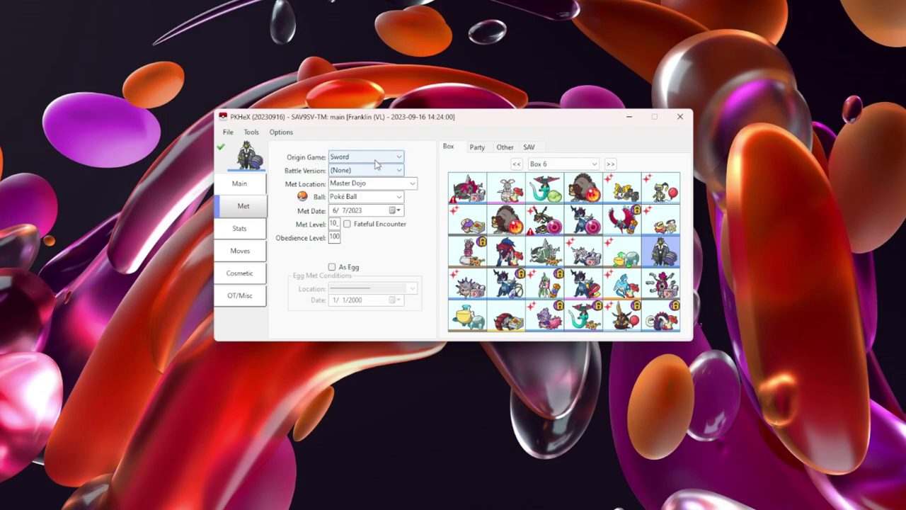
left_click(252, 188)
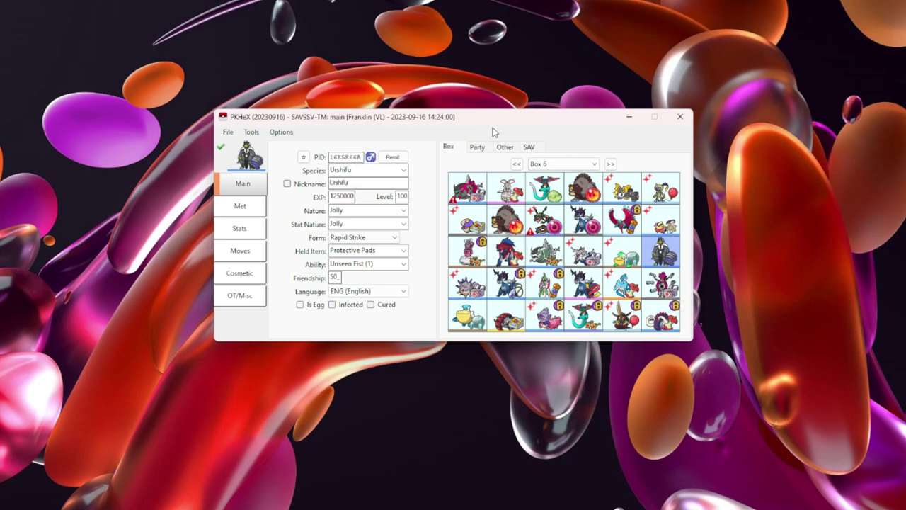
left_click(242, 295)
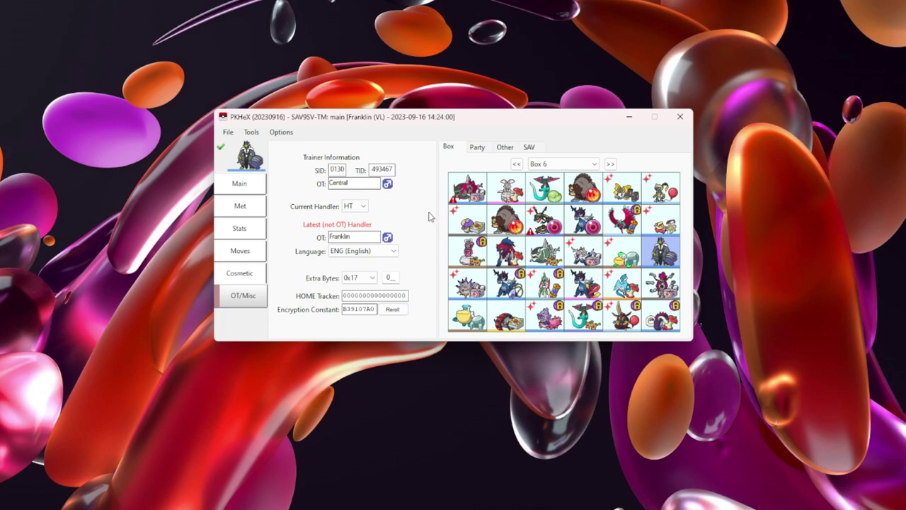
Load Landorus from Box 7 and examine its HOME tracker value.
left_click(611, 163)
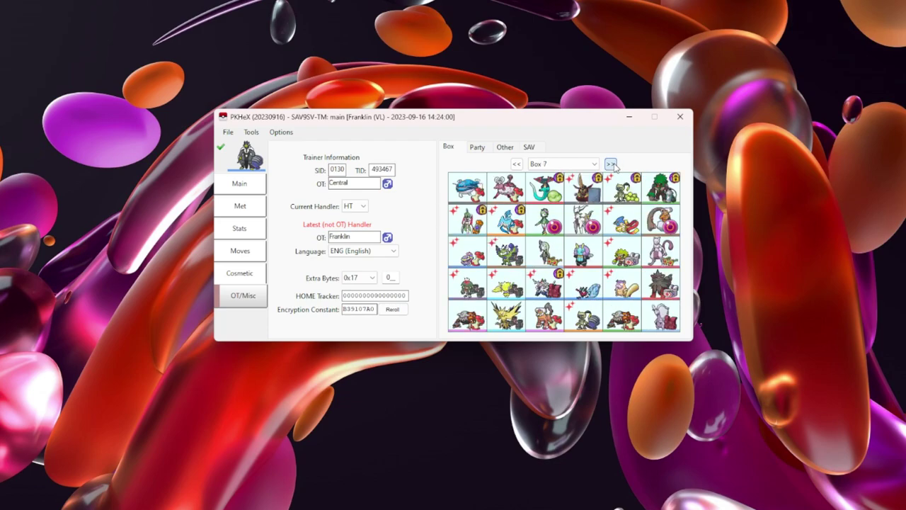
right_click(547, 319)
left_click(565, 323)
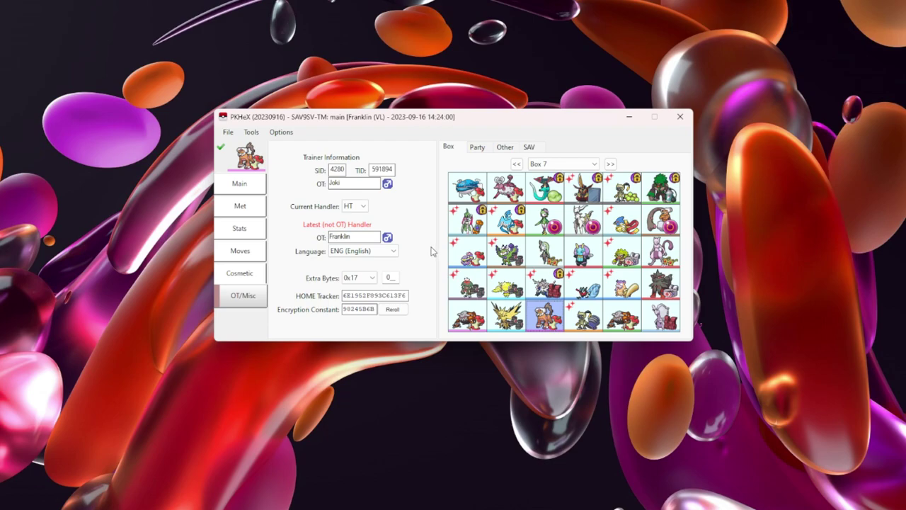
left_click(355, 294)
mouse_move(466, 265)
Review Landorus's cosmetic, moves, stats, met and main details, and run a legality check on it.
left_click(254, 269)
left_click(252, 255)
left_click(253, 229)
left_click(254, 212)
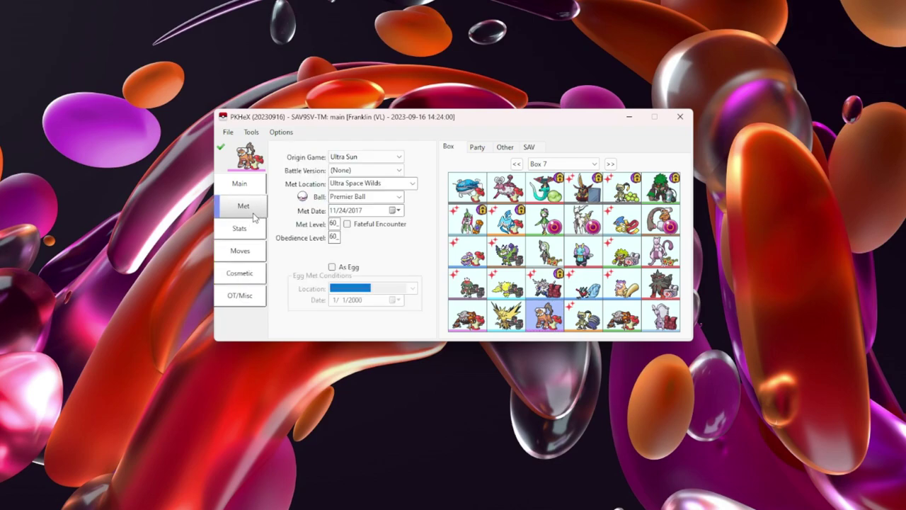
left_click(245, 191)
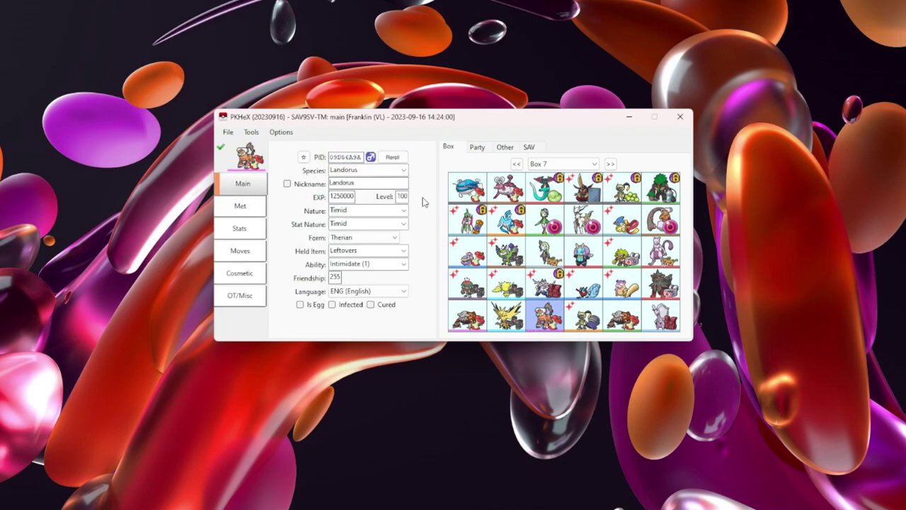
left_click(221, 148)
left_click(459, 274)
Load Munkidori from Box 9 and view its met details and stats.
left_click(610, 164)
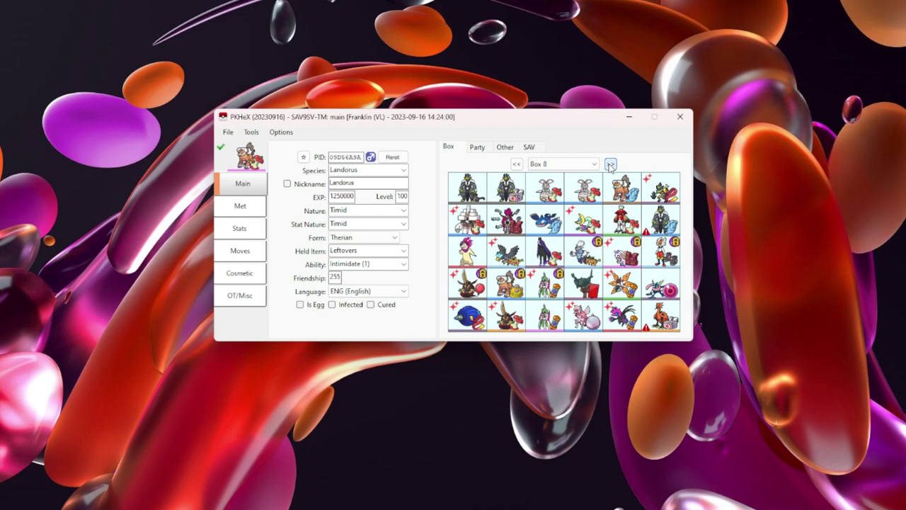
left_click(610, 163)
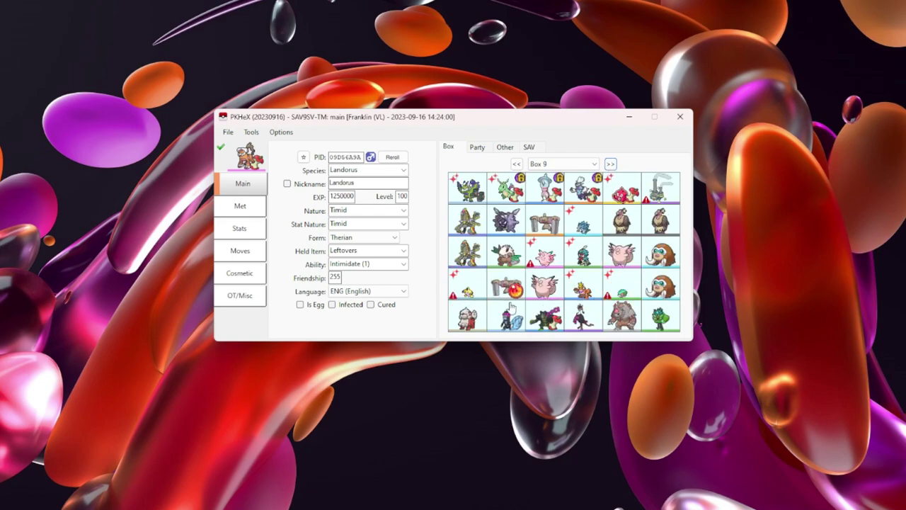
left_click_drag(505, 316, 244, 158)
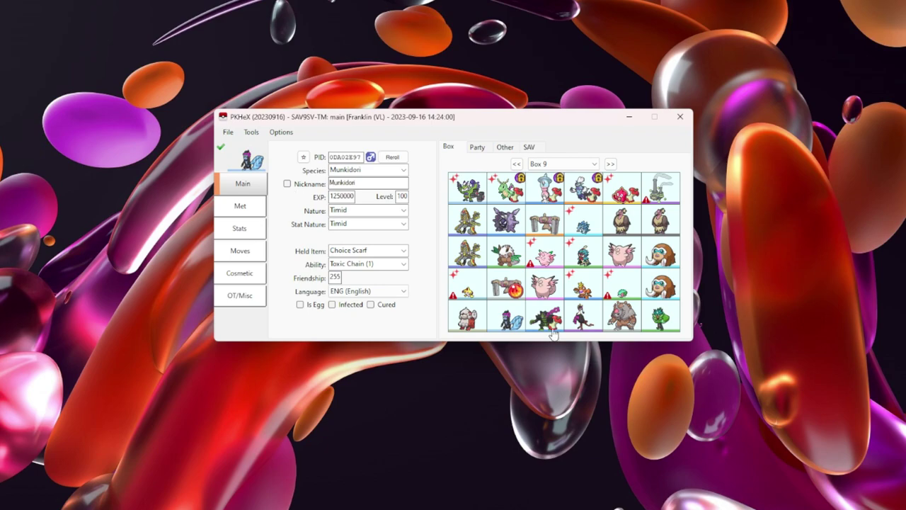
left_click(258, 205)
left_click(253, 230)
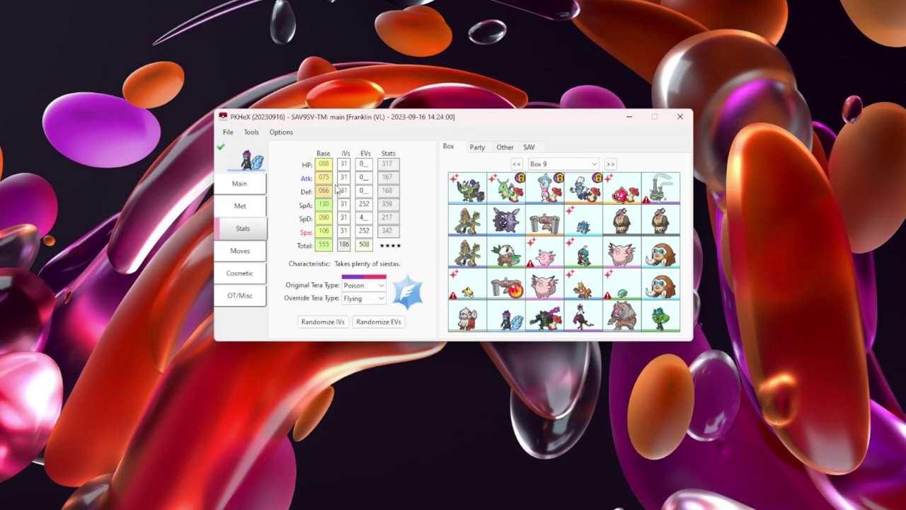
Check Munkidori's legality and load the neighbouring Pokémon between it and Fezandipiti to view its stats.
left_click(221, 147)
left_click(460, 273)
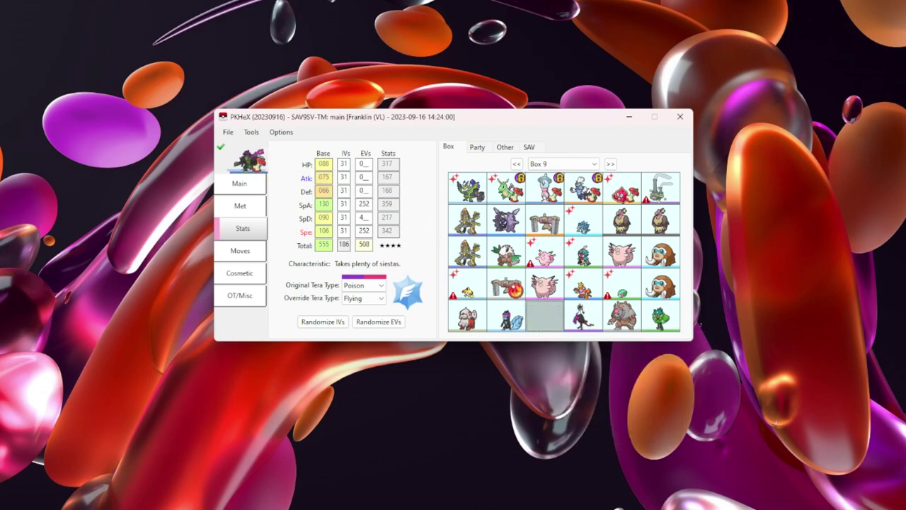
left_click(548, 319)
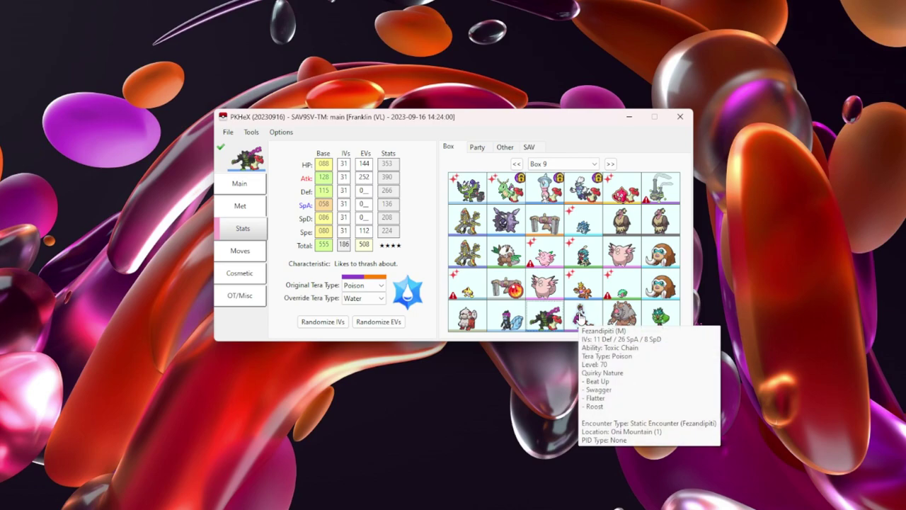
Load Fezandipiti from Box 9, set its Defense IV to 31 and check its legality.
left_click(580, 319)
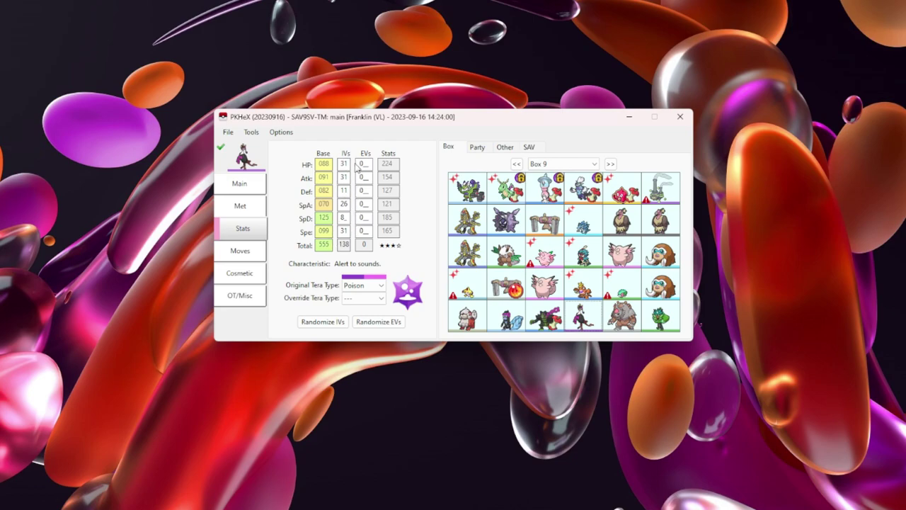
double_click(346, 191)
type("31")
left_click(220, 147)
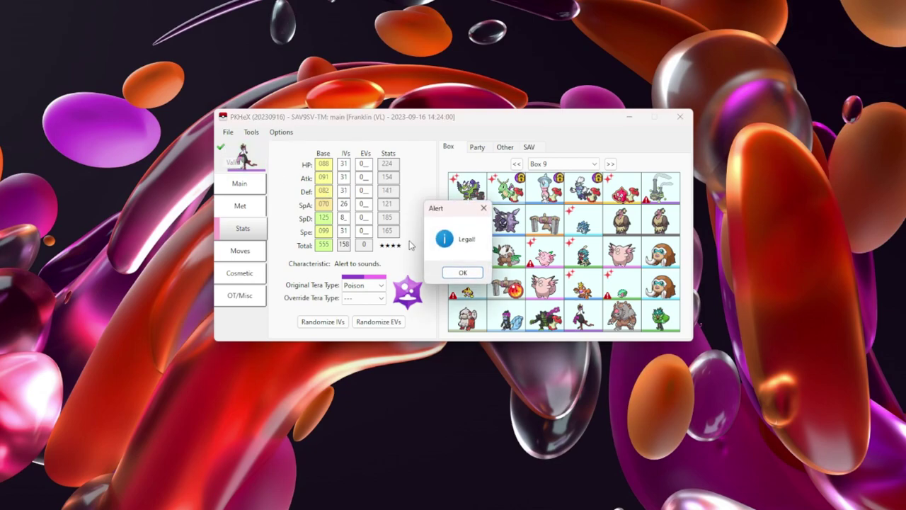
left_click(463, 272)
Set Fezandipiti's Special Attack and Special Defense IVs to 31 and check its legality.
double_click(345, 204)
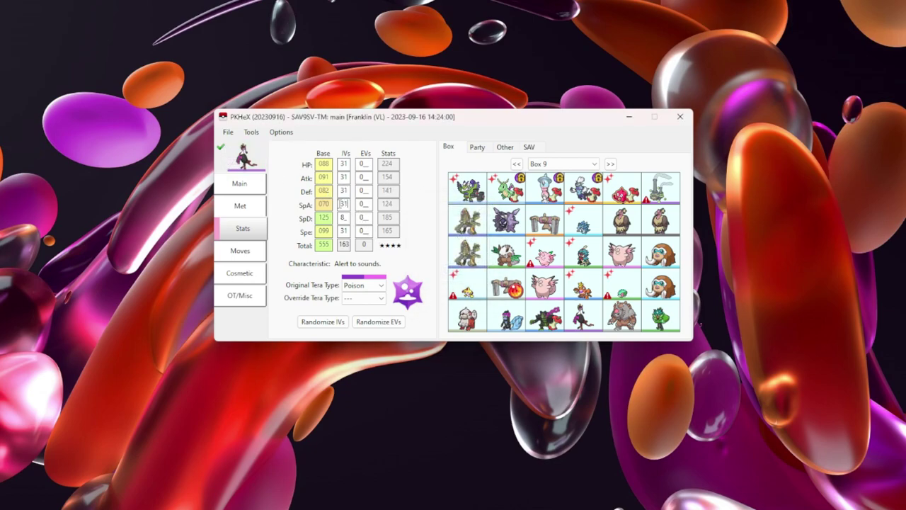
double_click(344, 217)
left_click(220, 146)
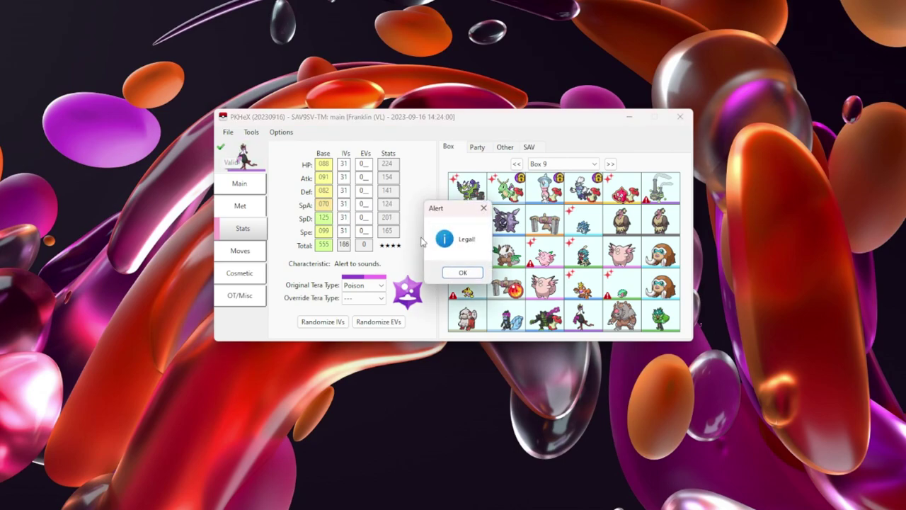
left_click(461, 273)
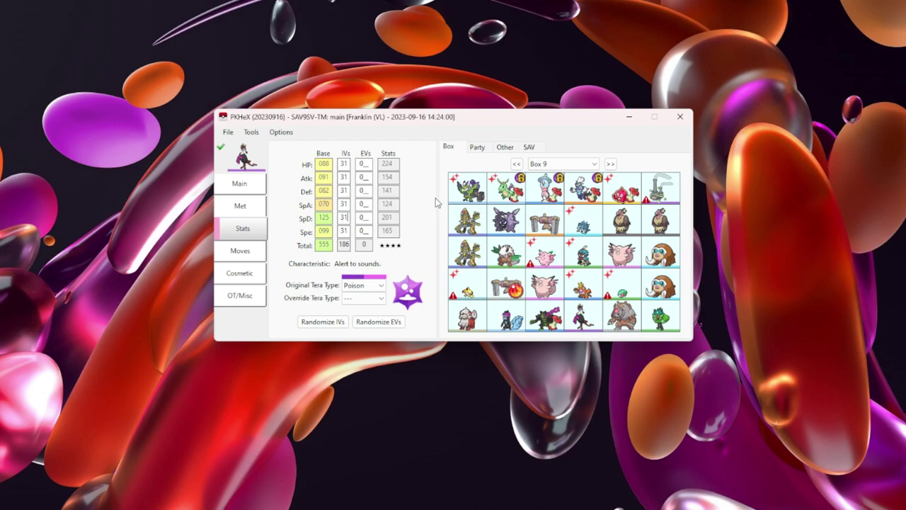
Load Ursaluna-Bloodmoon from Box 9, set its HP IV to 31 and check its legality.
mouse_move(633, 317)
left_click(622, 317)
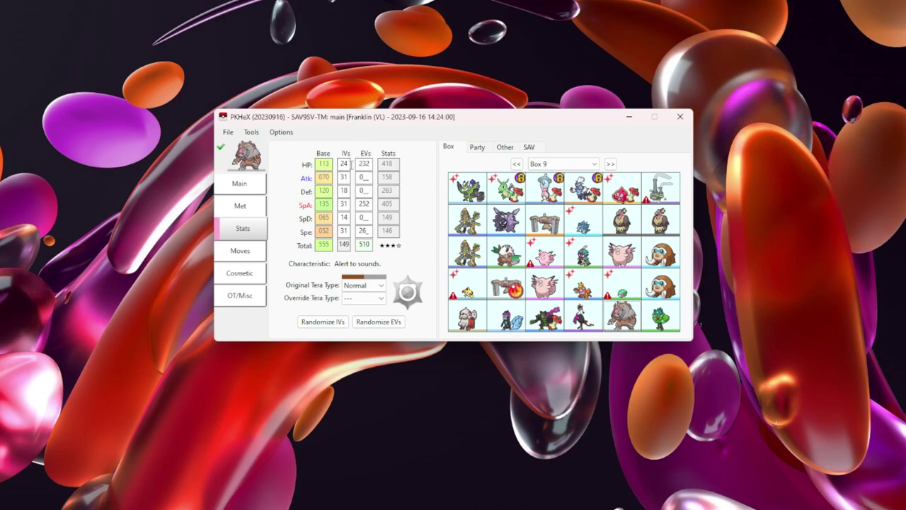
left_click_drag(346, 164, 337, 163)
type("31")
left_click(221, 147)
key("Return")
Set Ursaluna-Bloodmoon's Defense IV to 31 and check its legality.
left_click_drag(347, 190, 336, 199)
type("31")
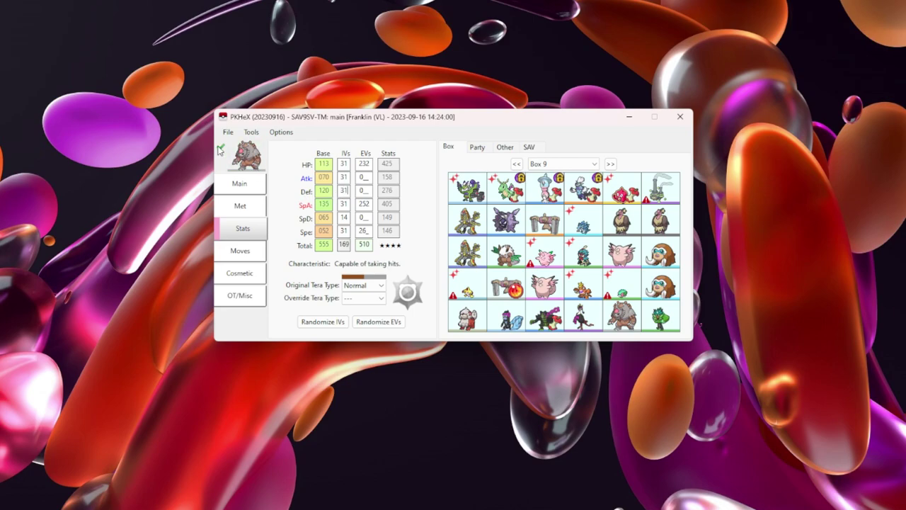
left_click(221, 148)
left_click(445, 274)
Set Ursaluna-Bloodmoon's Special Defense IV to 31 and check its legality.
left_click_drag(348, 217, 339, 219)
type("31")
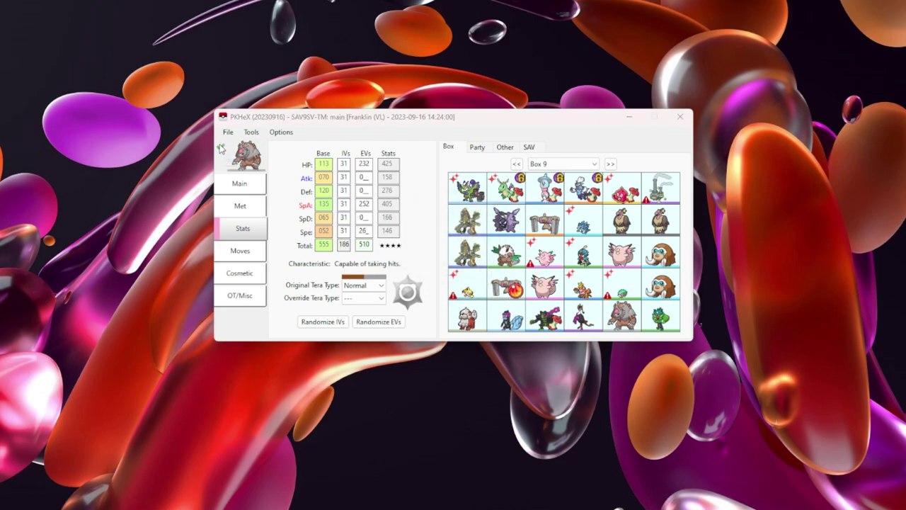
left_click(221, 148)
left_click(460, 274)
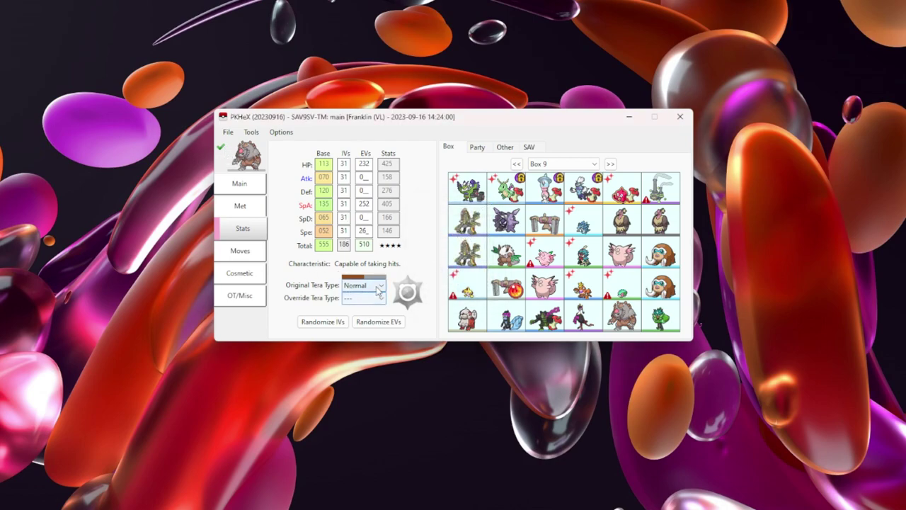
Try Bug as Ursaluna-Bloodmoon's original Tera Type and run a legality check.
left_click(371, 286)
left_click(349, 305)
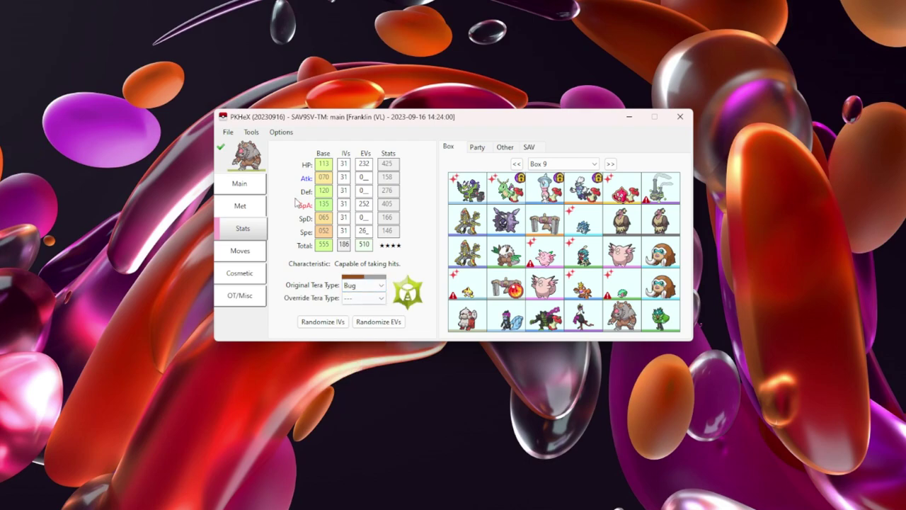
left_click(222, 147)
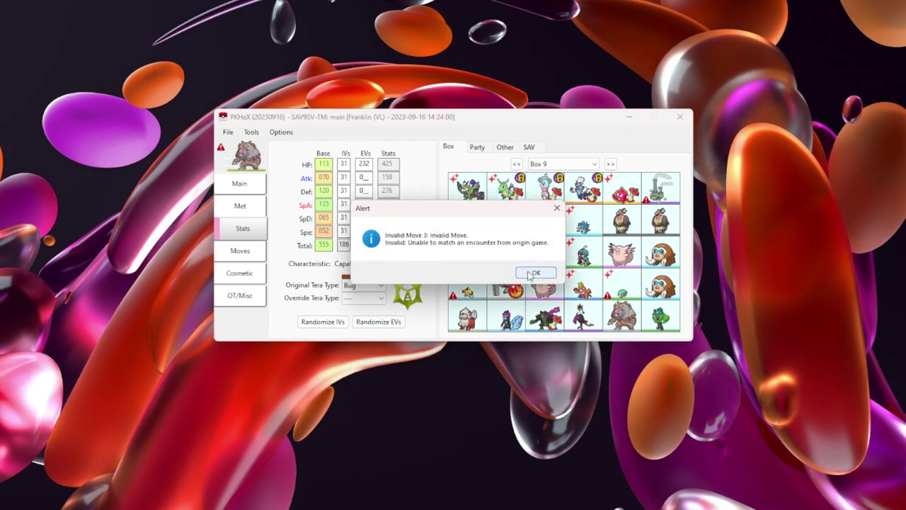
left_click(531, 275)
Restore Ursaluna-Bloodmoon's original Tera Type to Normal and recheck its legality.
left_click(368, 285)
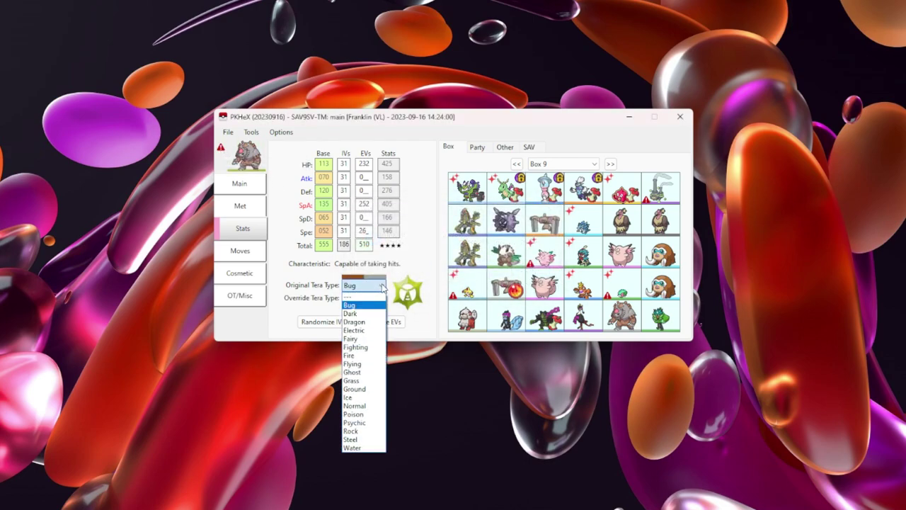
left_click(361, 405)
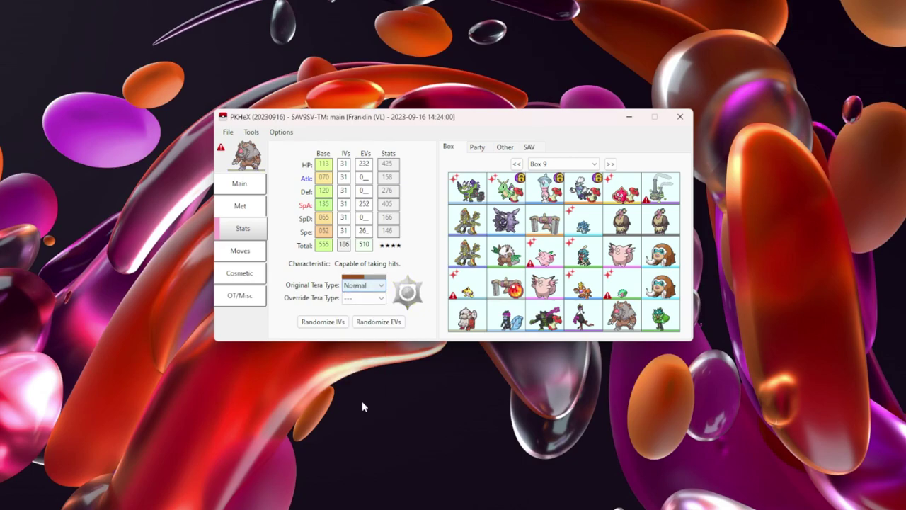
left_click(221, 149)
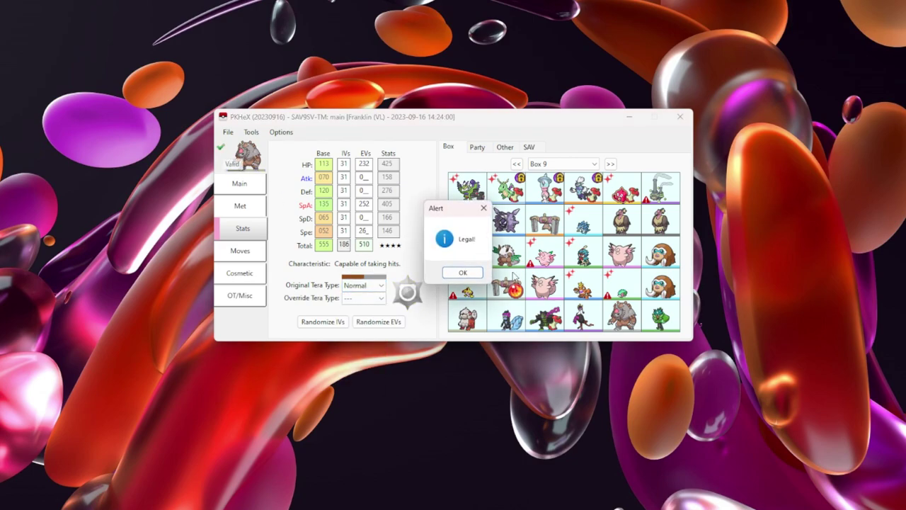
left_click(461, 275)
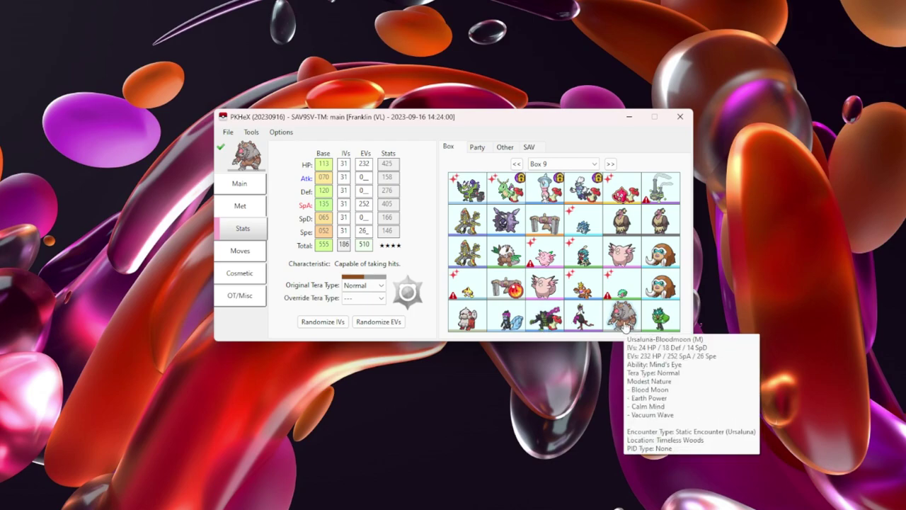
View Ursaluna-Bloodmoon's main details and met information.
mouse_move(654, 325)
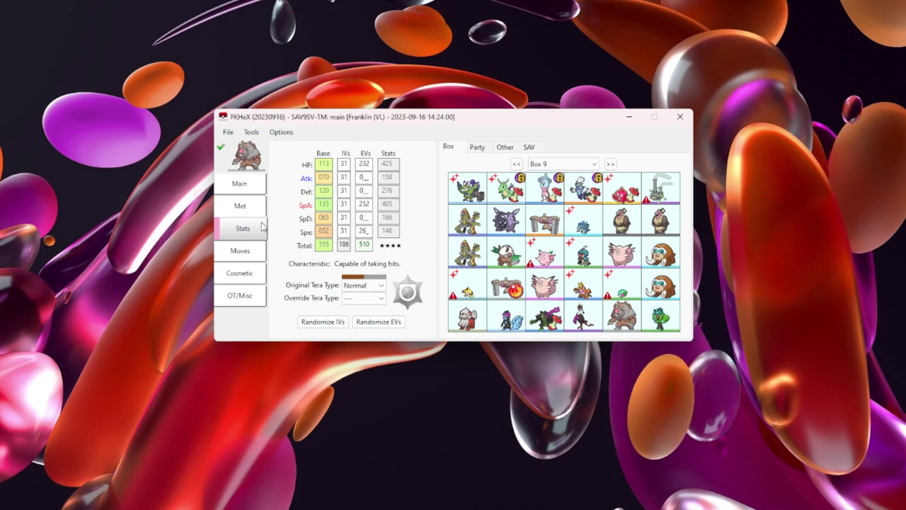
left_click(245, 189)
left_click(243, 206)
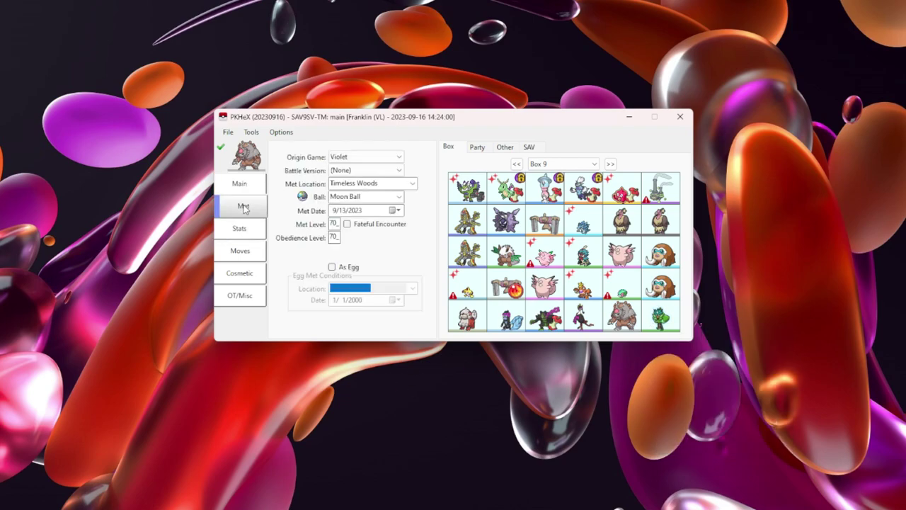
Review Ursaluna-Bloodmoon's stats, moves, cosmetic details, trainer information and HOME tracker.
left_click(247, 230)
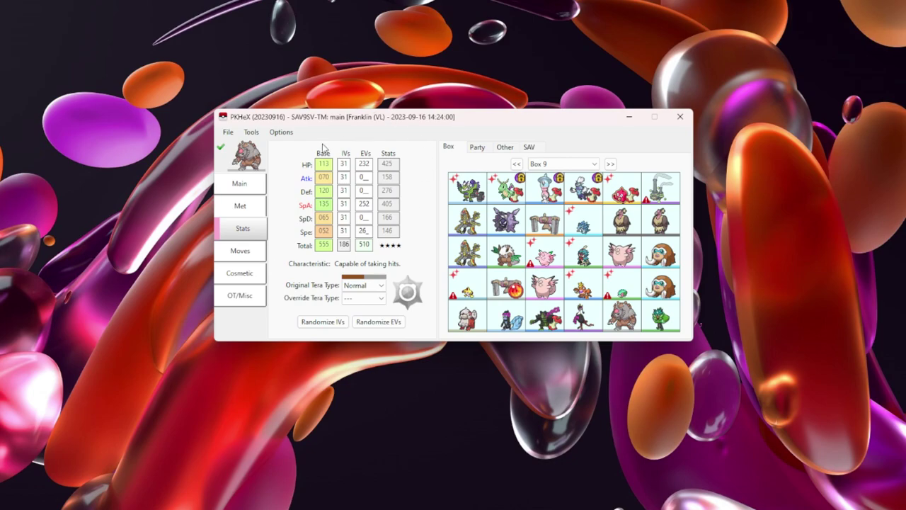
left_click(252, 253)
left_click(251, 279)
left_click(257, 259)
left_click(258, 280)
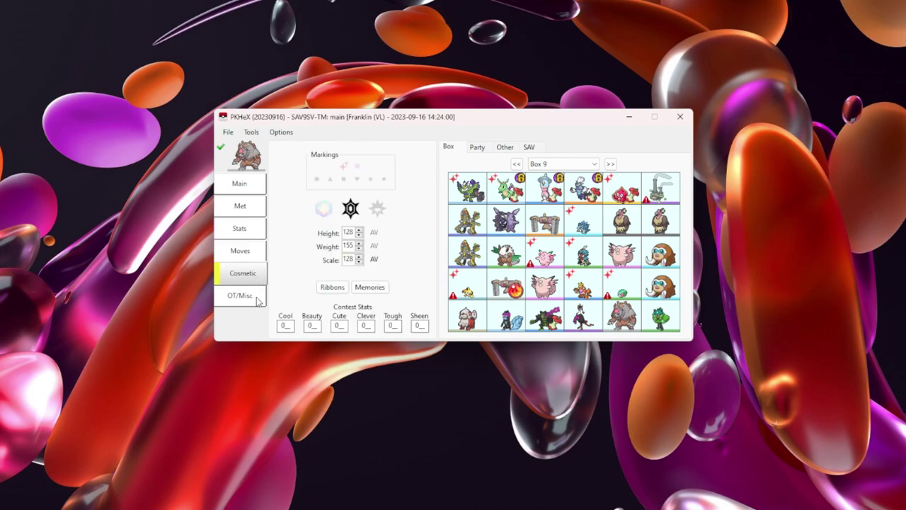
left_click(257, 300)
left_click(255, 279)
left_click(251, 298)
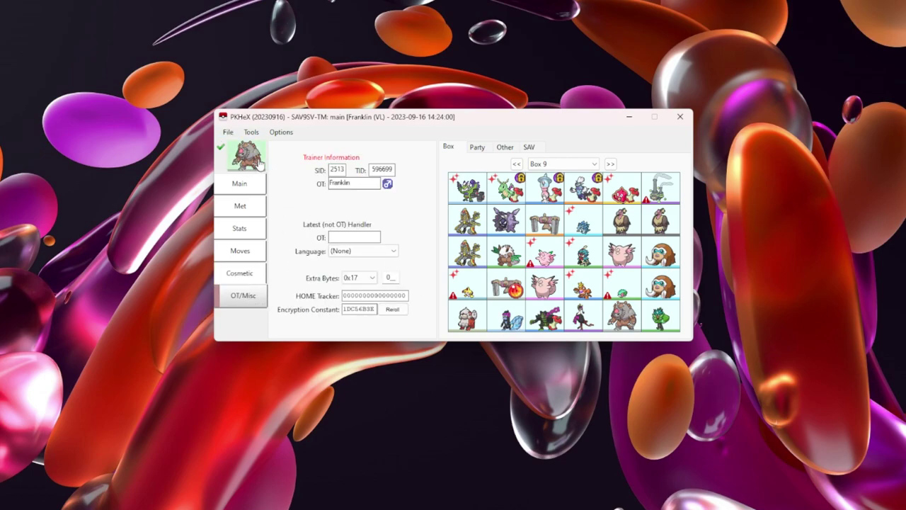
left_click_drag(344, 297, 409, 296)
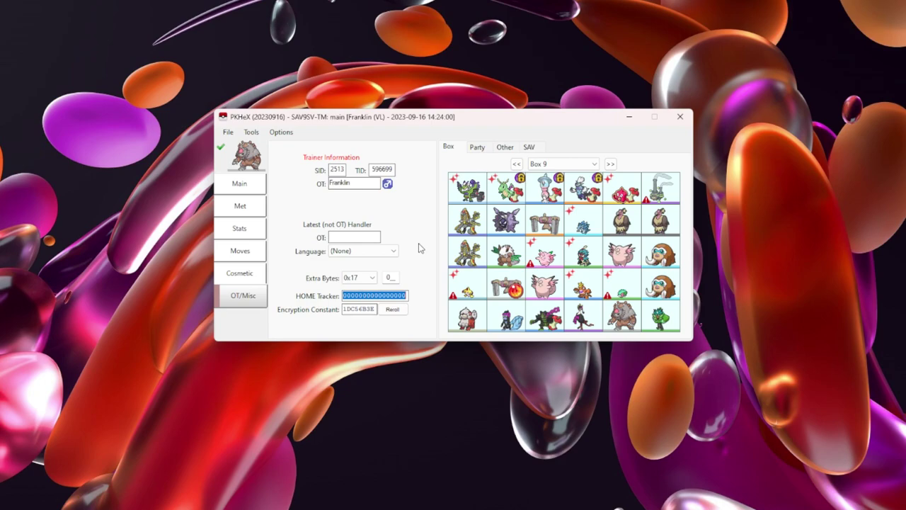
left_click(239, 188)
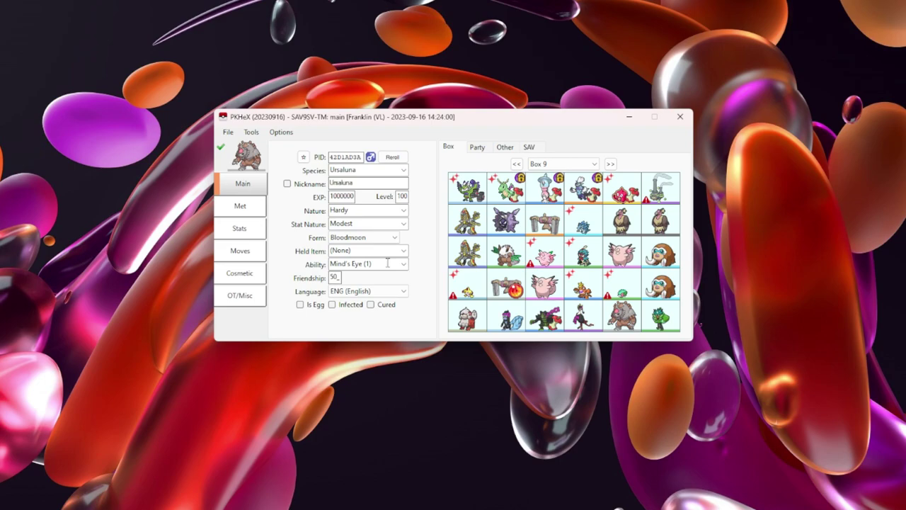
left_click(258, 273)
left_click(253, 298)
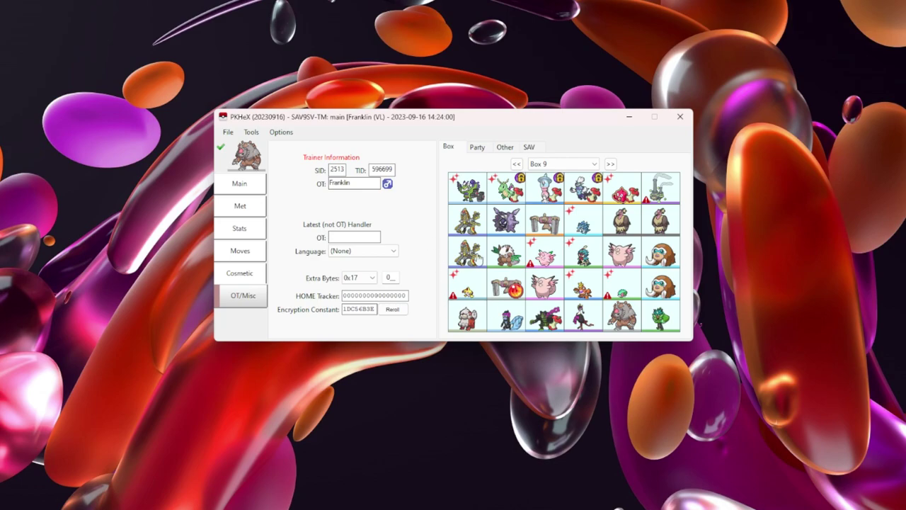
Load Ogerpon from Box 9 into the editor and view its met information and stats.
left_click_drag(661, 316, 270, 164)
left_click(246, 188)
left_click(256, 209)
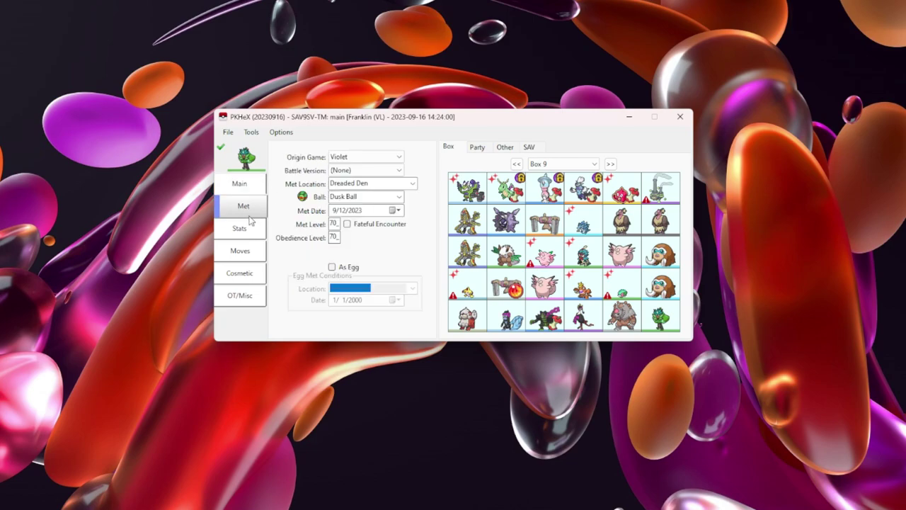
left_click(255, 231)
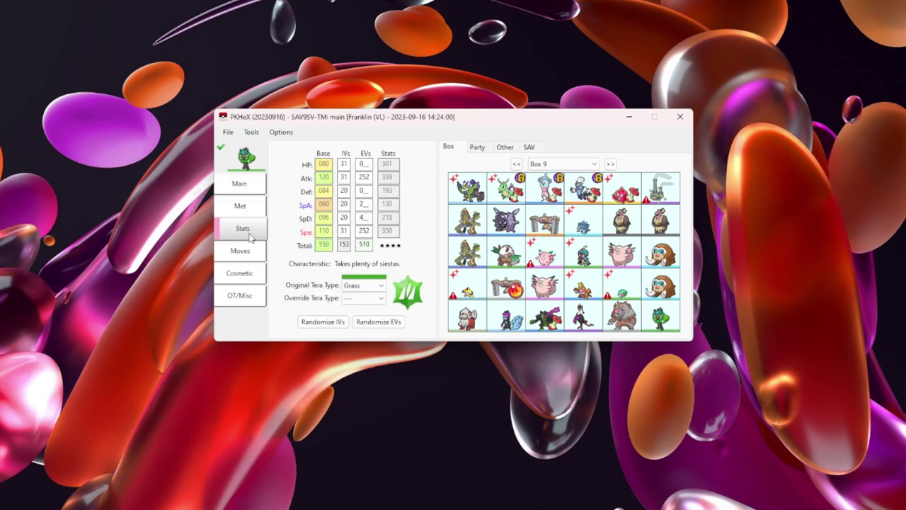
Try a Defense IV of 31 on Ogerpon and run a legality check.
double_click(346, 191)
type("31")
left_click(220, 146)
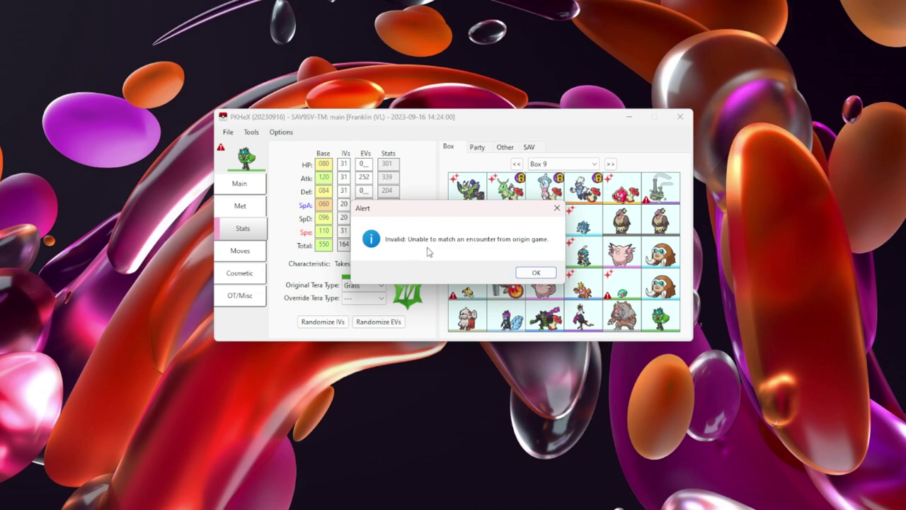
left_click(535, 273)
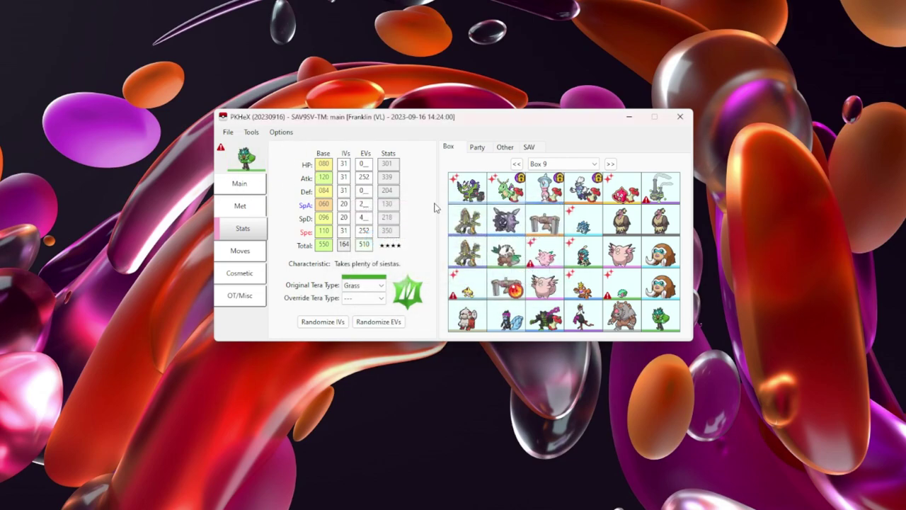
Try Special Attack and Special Defense IVs of 31 on Ogerpon and recheck its legality.
double_click(341, 204)
type("31")
left_click(222, 149)
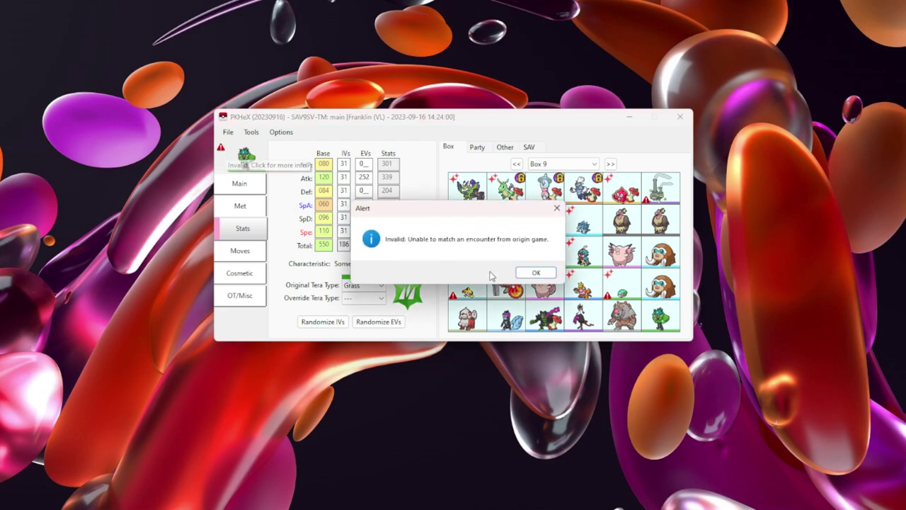
left_click(533, 272)
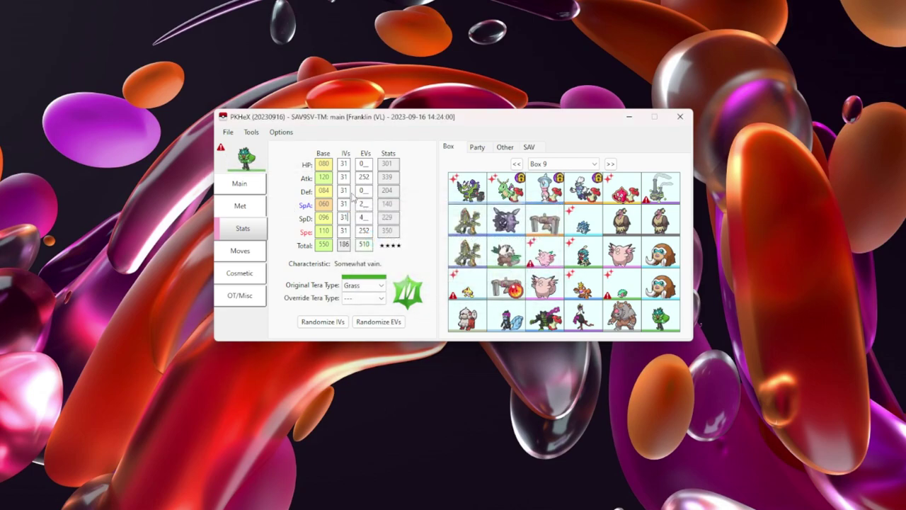
left_click(220, 148)
left_click(536, 273)
Examine Ogerpon's met information, main details and stats.
left_click(244, 207)
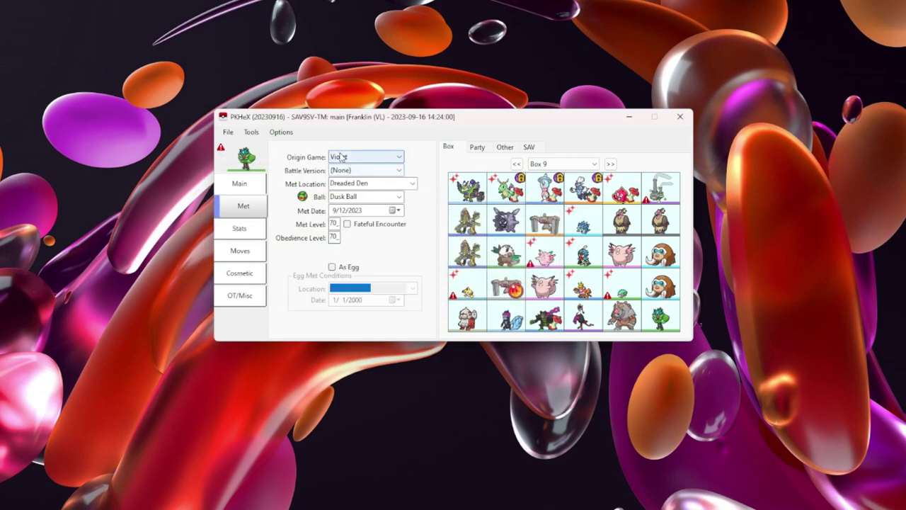
left_click(334, 238)
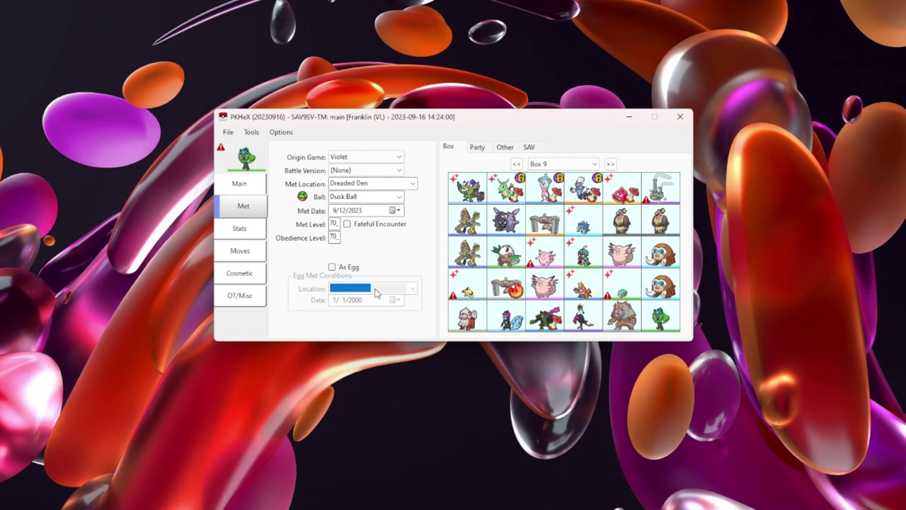
left_click(258, 237)
left_click(249, 206)
left_click(249, 190)
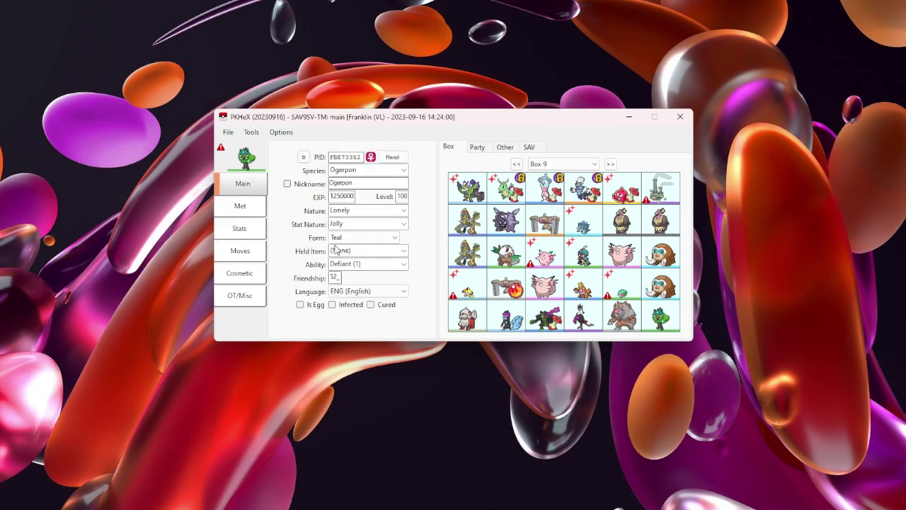
left_click(240, 211)
left_click(249, 240)
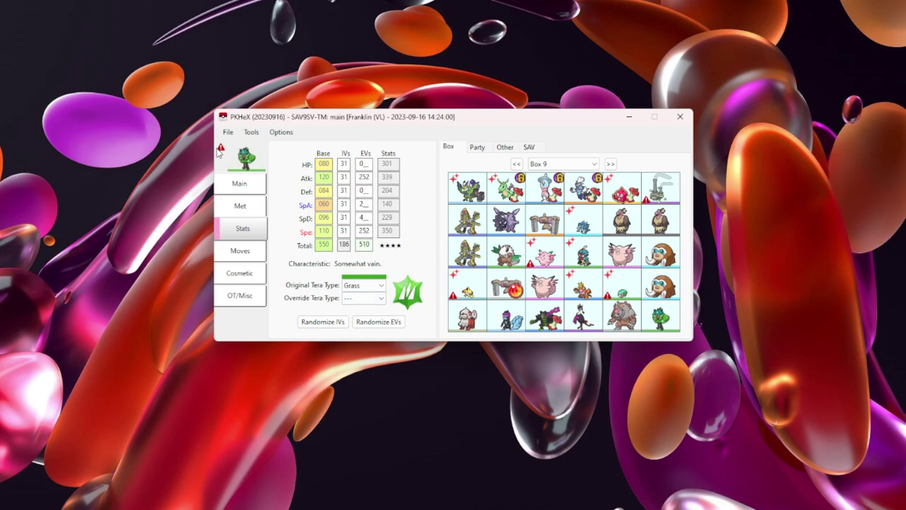
Reload Ogerpon from Box 9 and try Special Defense and Defense IVs of 31.
mouse_move(658, 315)
left_click_drag(657, 315, 246, 160)
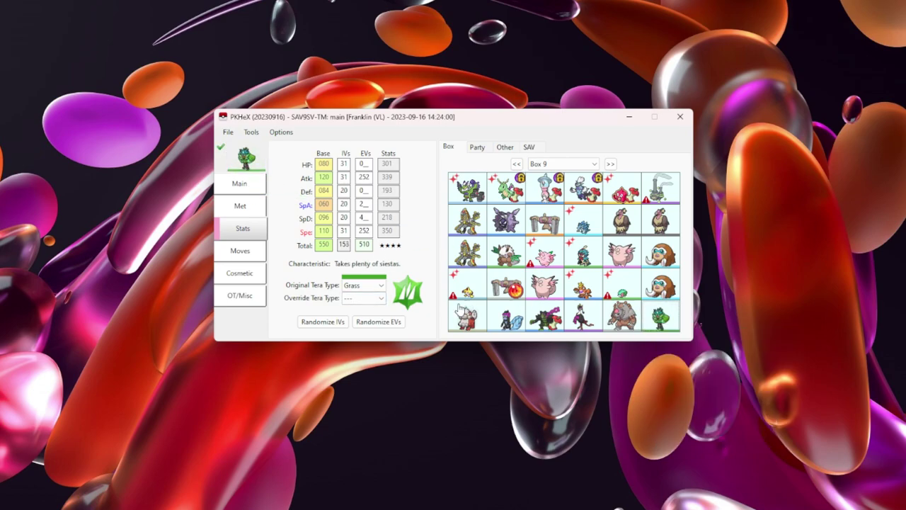
double_click(344, 217)
type("31")
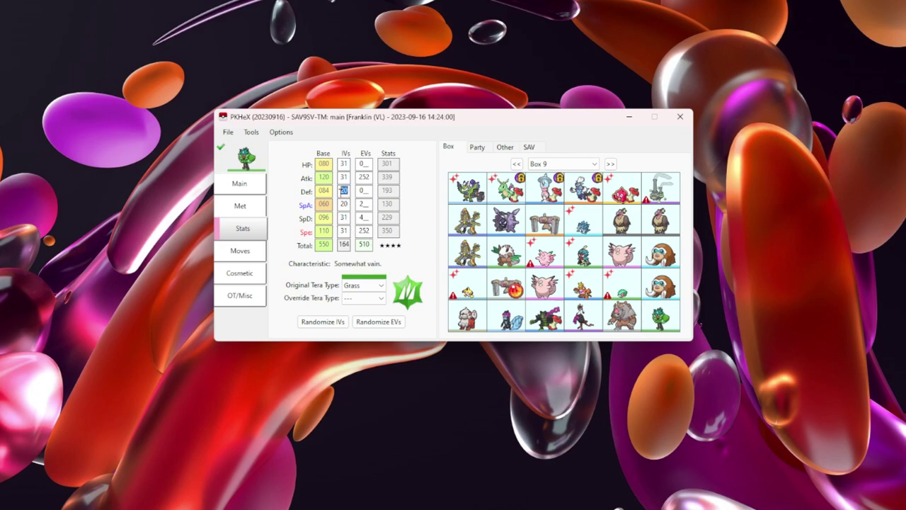
type("31")
Try randomized IVs on Ogerpon, running a legality check on different random spreads.
left_click(324, 322)
left_click(324, 322)
left_click(221, 148)
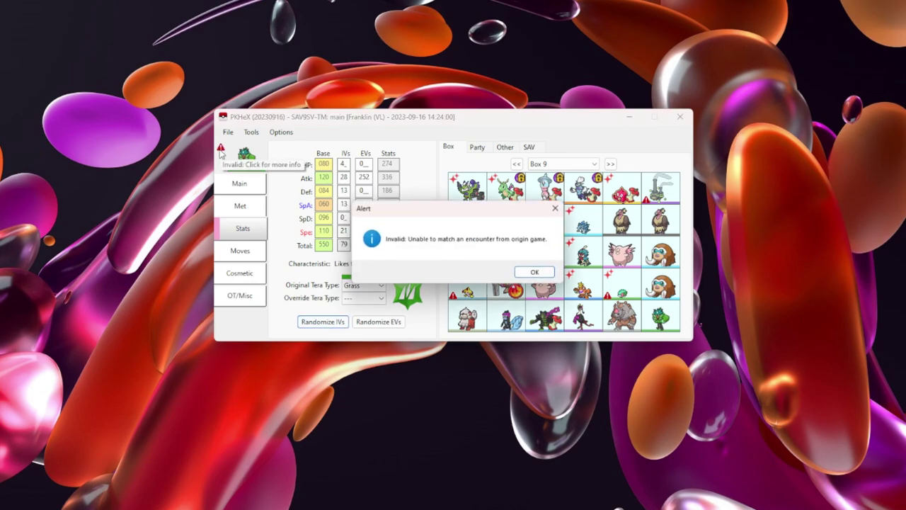
left_click(536, 273)
left_click(320, 322)
left_click(221, 149)
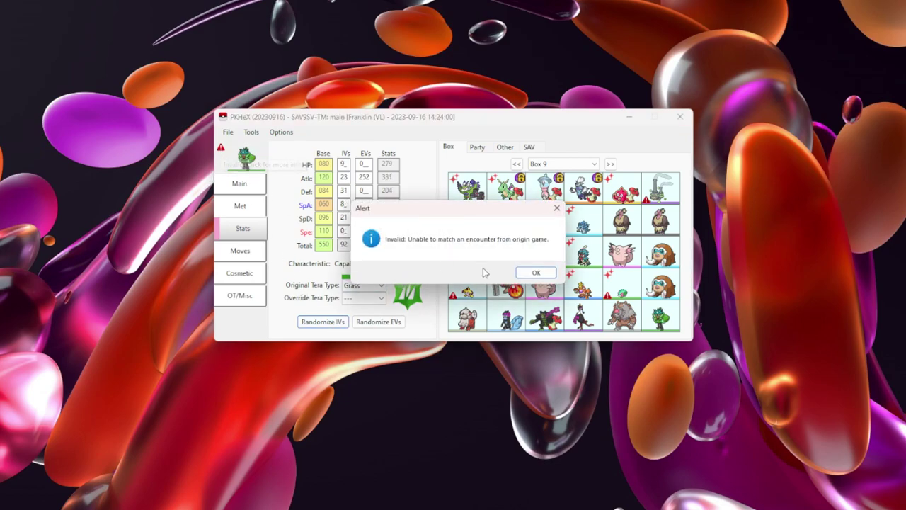
left_click(536, 274)
Discard the randomized IVs by reloading the stored Ogerpon from Box 9.
left_click_drag(660, 315, 247, 157)
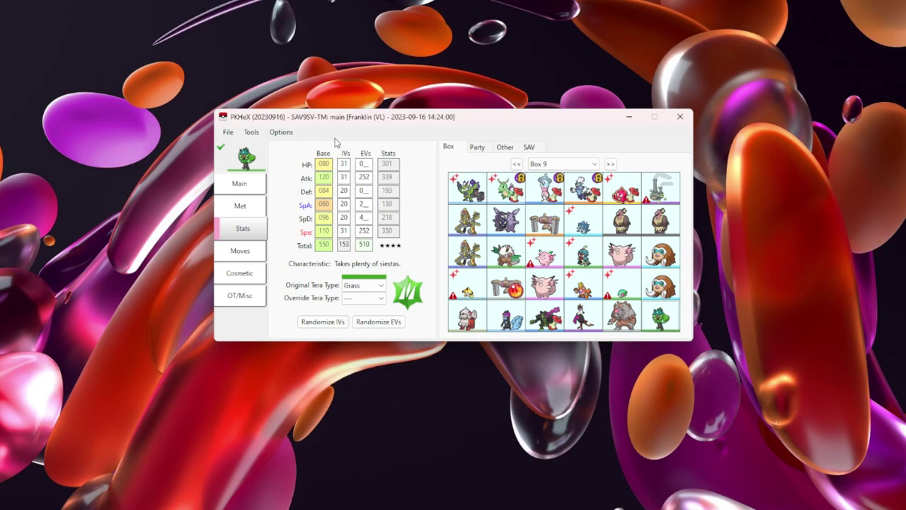
left_click(246, 157)
left_click(458, 273)
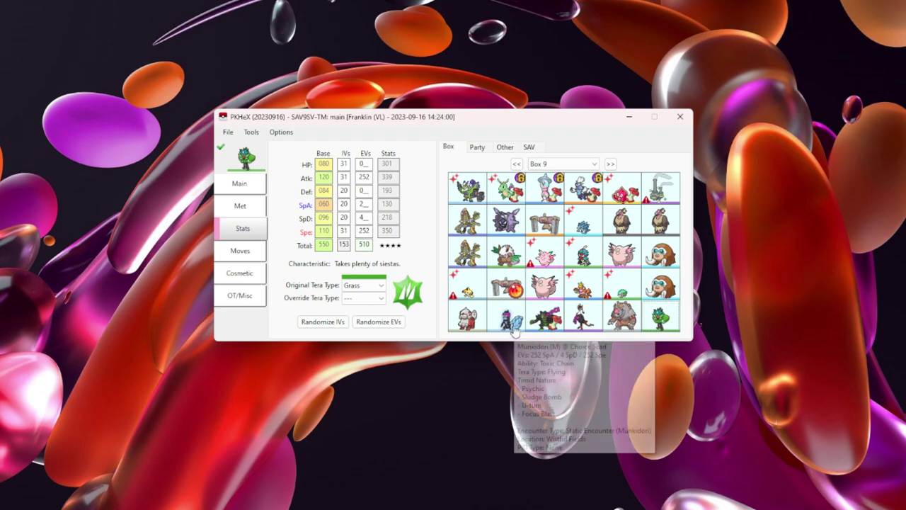
Load Ursaluna-Bloodmoon from Box 9, set its Defense, HP and Special Defense IVs to 31 and check its legality.
left_click(616, 319)
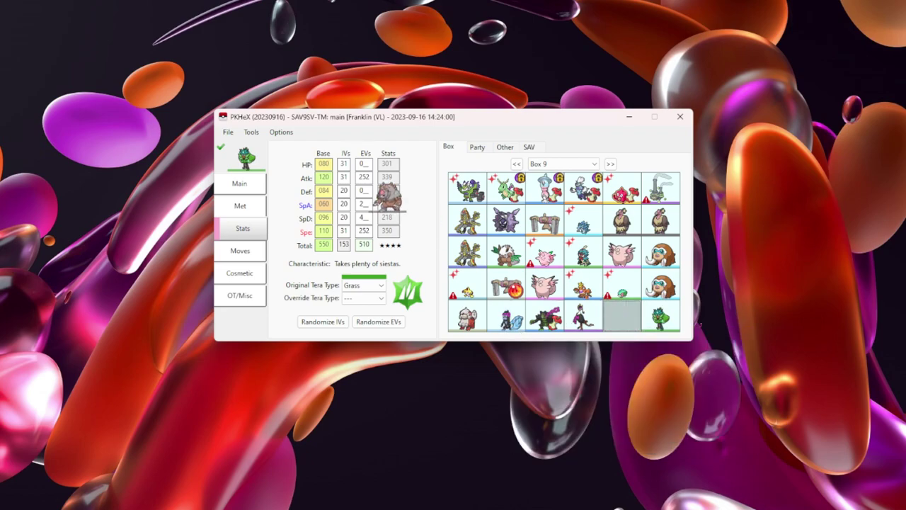
double_click(344, 190)
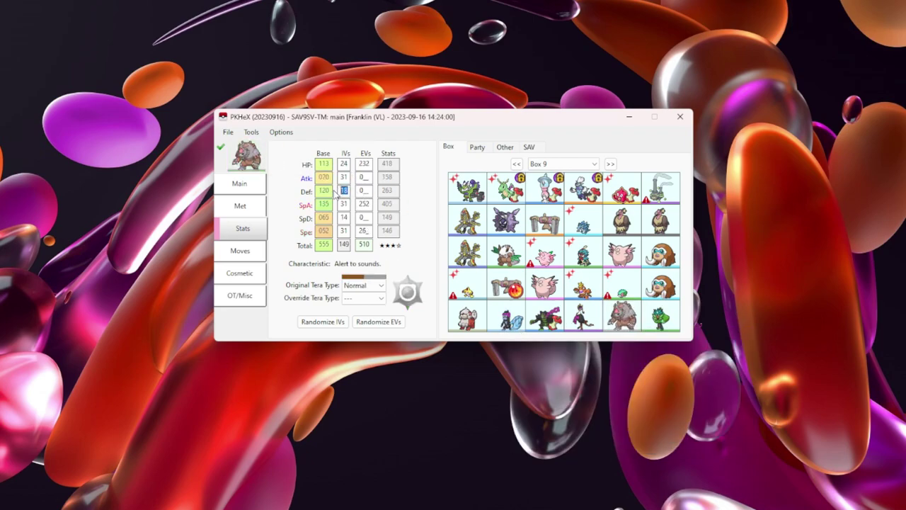
type("31")
double_click(345, 164)
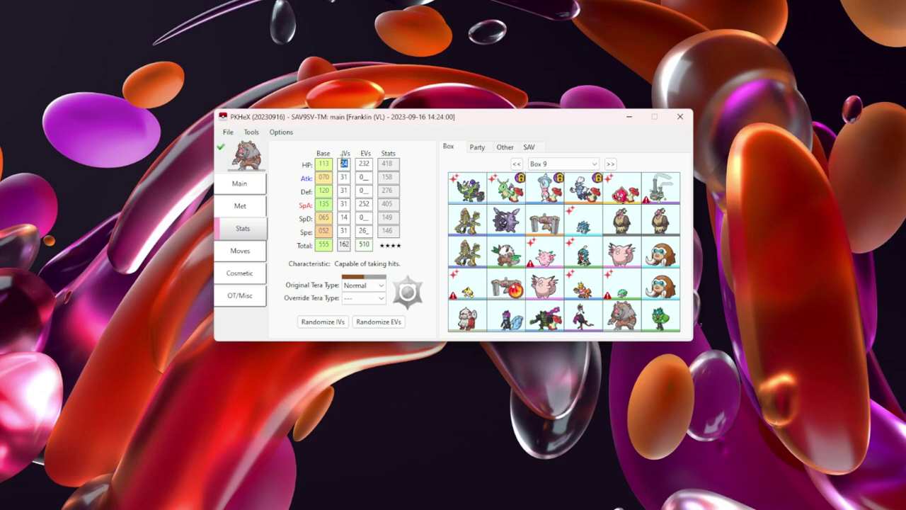
type("31")
double_click(341, 219)
type("31")
left_click(222, 148)
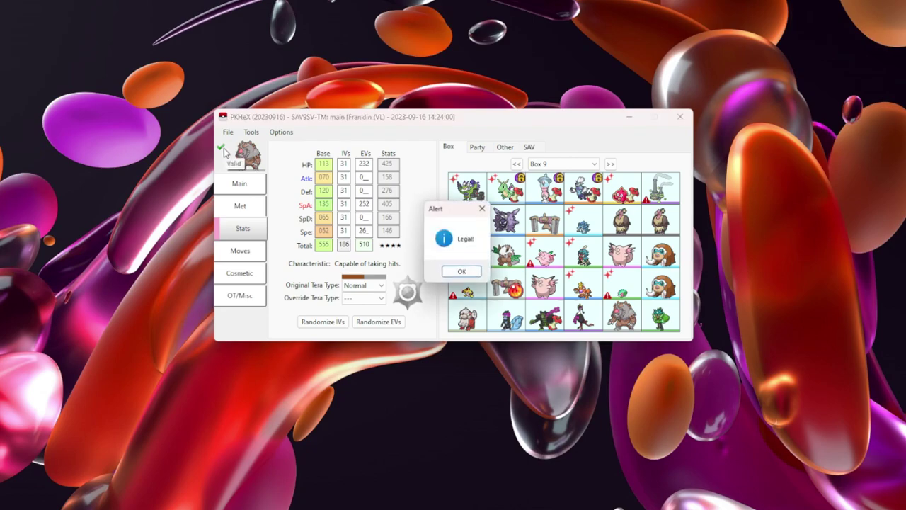
left_click(461, 271)
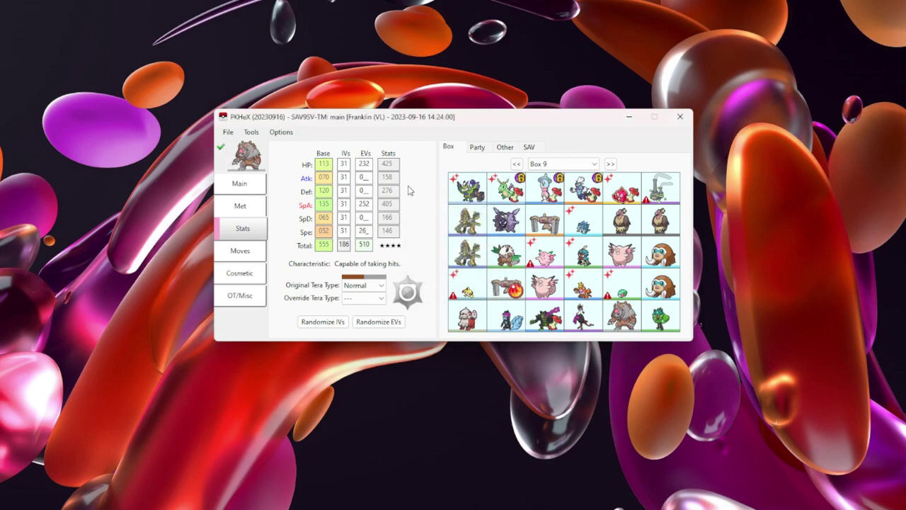
View Ogerpon's stats again, and inspect the trainer information and HOME tracker of the first Gliscor in Box 10.
left_click_drag(660, 317, 259, 160)
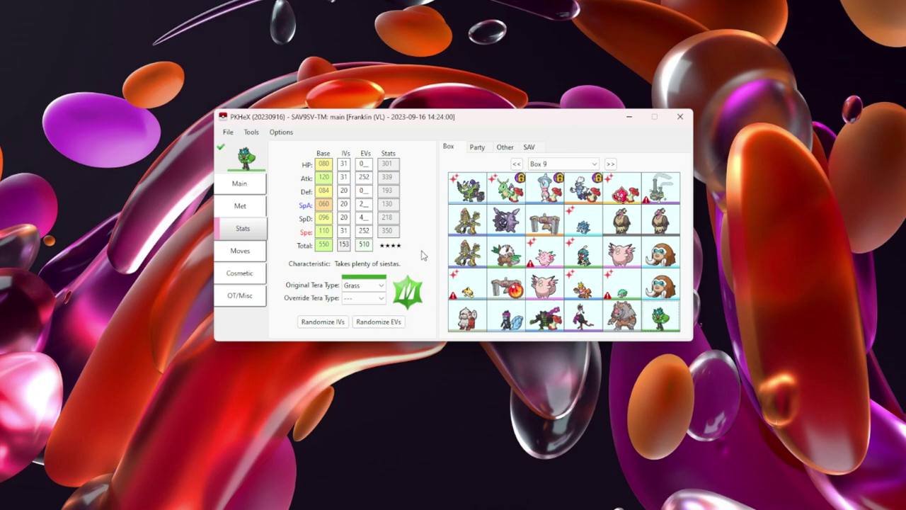
left_click(610, 164)
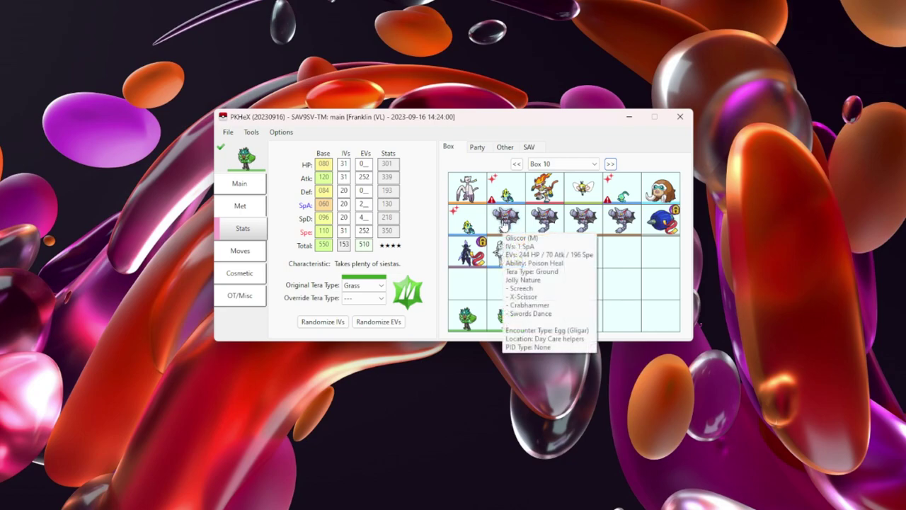
left_click_drag(505, 218, 250, 162)
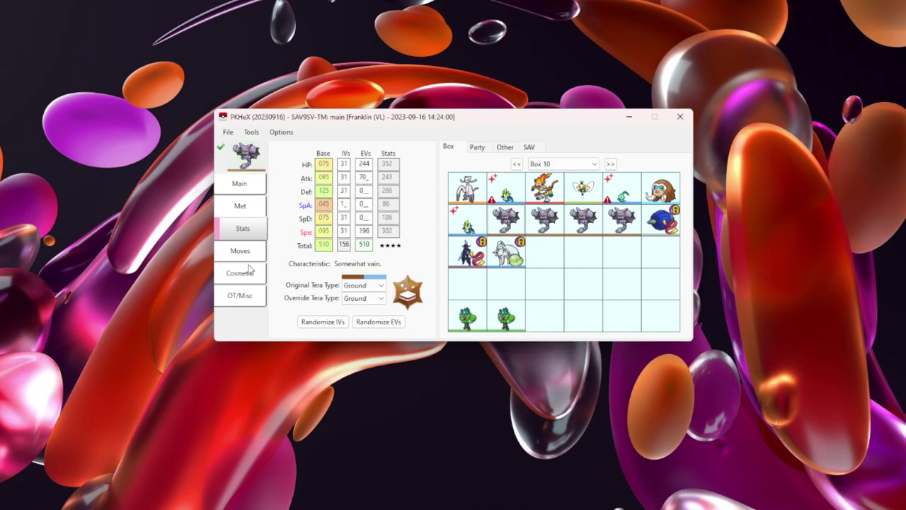
left_click(247, 295)
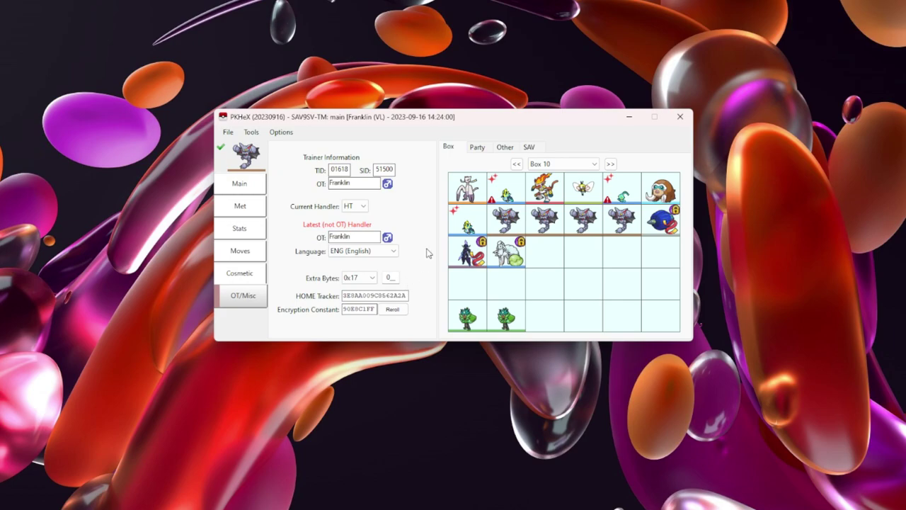
Load the second Urshifu from Box 8 and view its trainer information and HOME tracker.
left_click(516, 163)
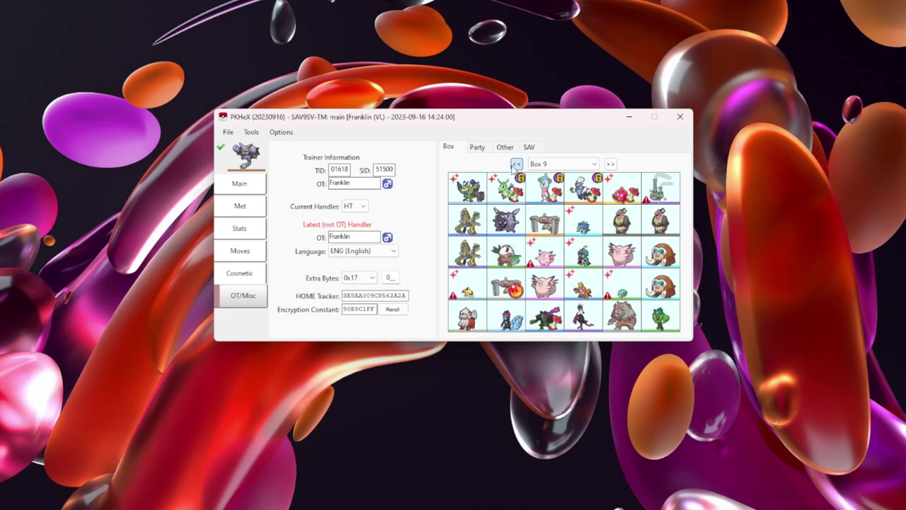
left_click(516, 163)
left_click(516, 164)
left_click(610, 164)
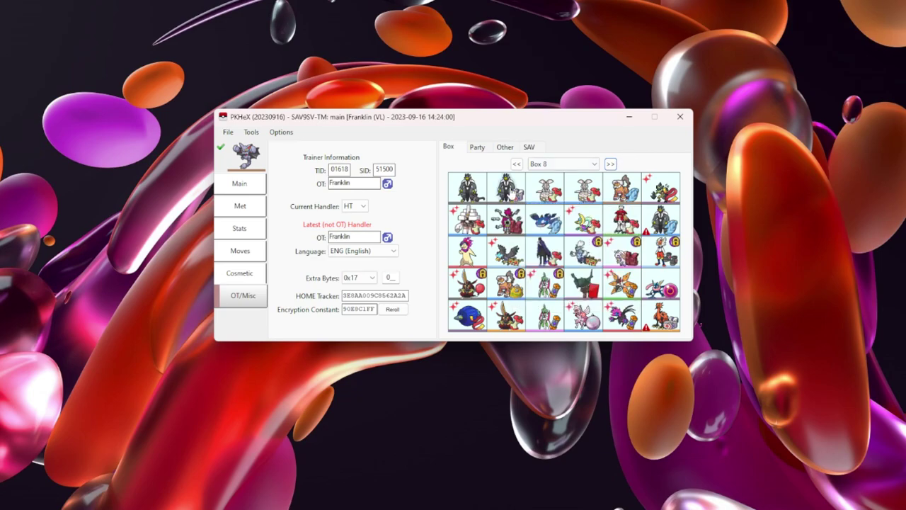
left_click(506, 188)
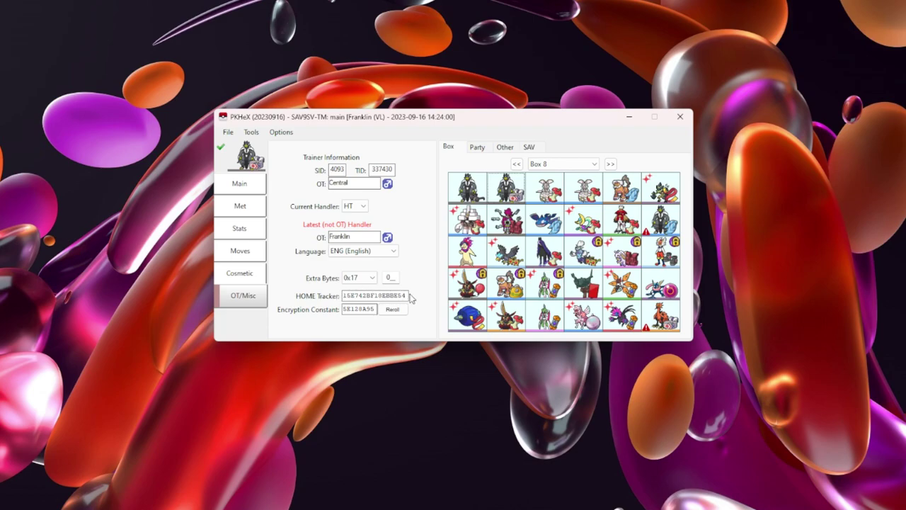
Examine Urshifu's cosmetic, moves, stats, met and main details alongside its trainer information.
left_click(256, 275)
left_click(257, 252)
left_click(256, 230)
left_click(255, 206)
left_click(257, 185)
left_click(257, 295)
left_click(258, 273)
left_click(256, 251)
left_click(253, 229)
left_click(255, 188)
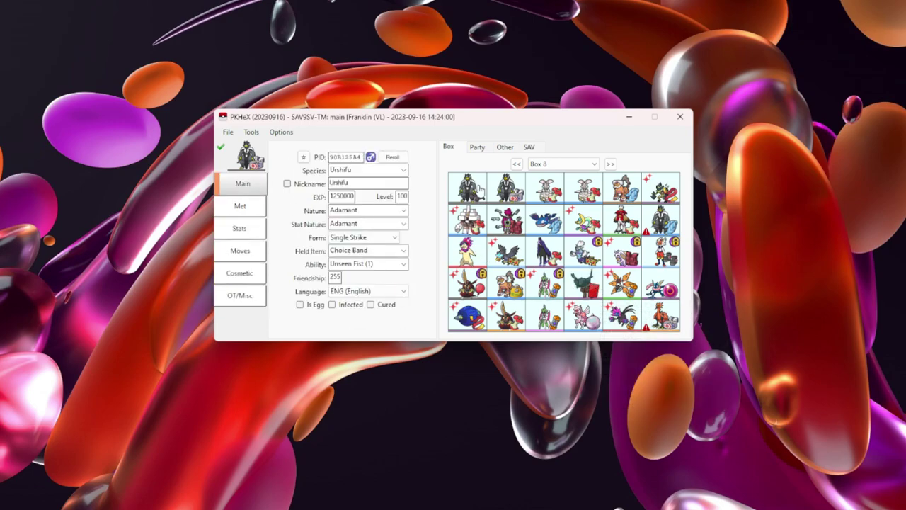
Browse the stored Pokémon in Boxes 5 through 10, returning to Box 10.
left_click(516, 163)
left_click(517, 163)
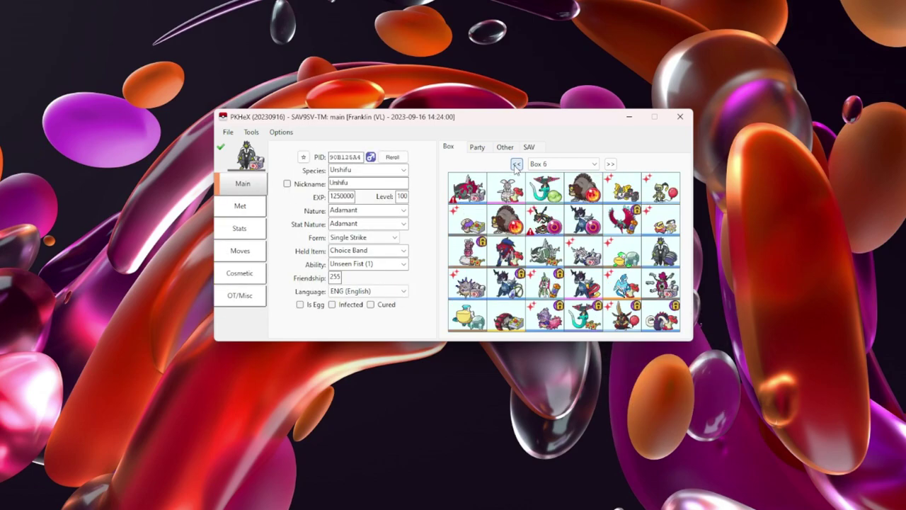
left_click(519, 165)
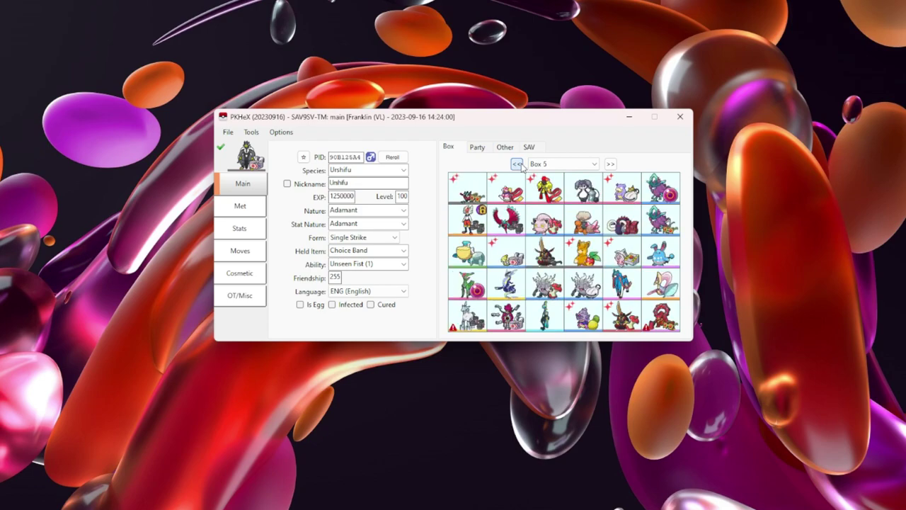
left_click(610, 164)
left_click(612, 163)
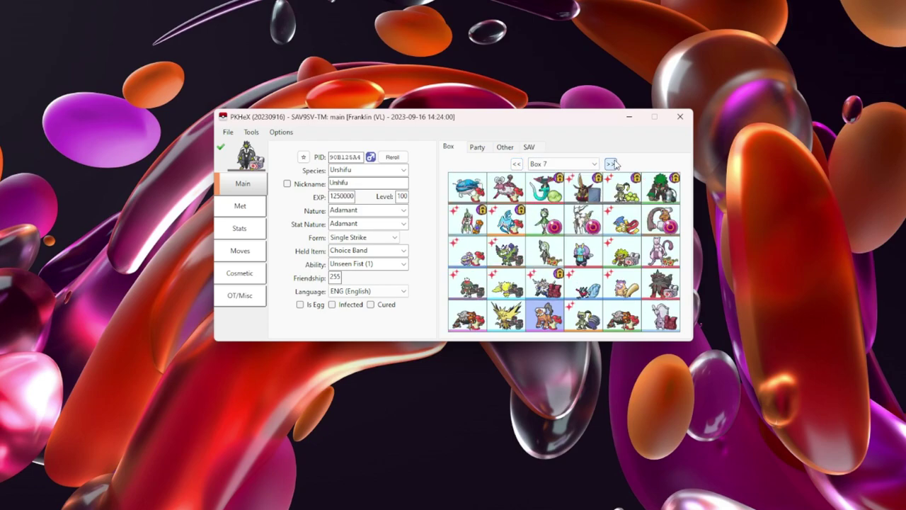
left_click(611, 164)
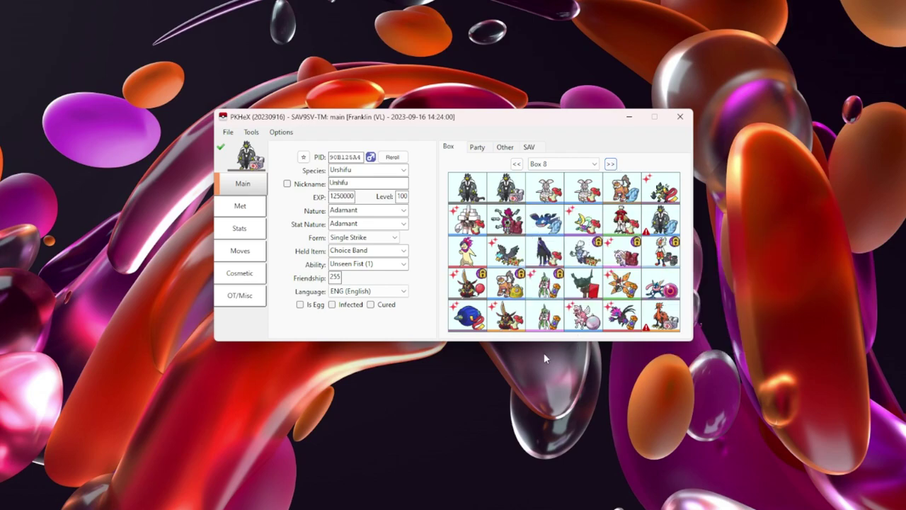
left_click(610, 164)
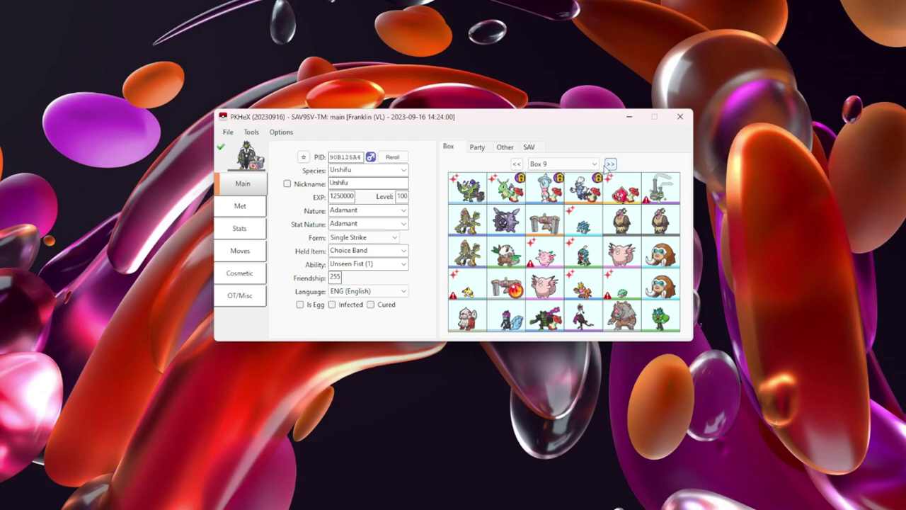
left_click(610, 163)
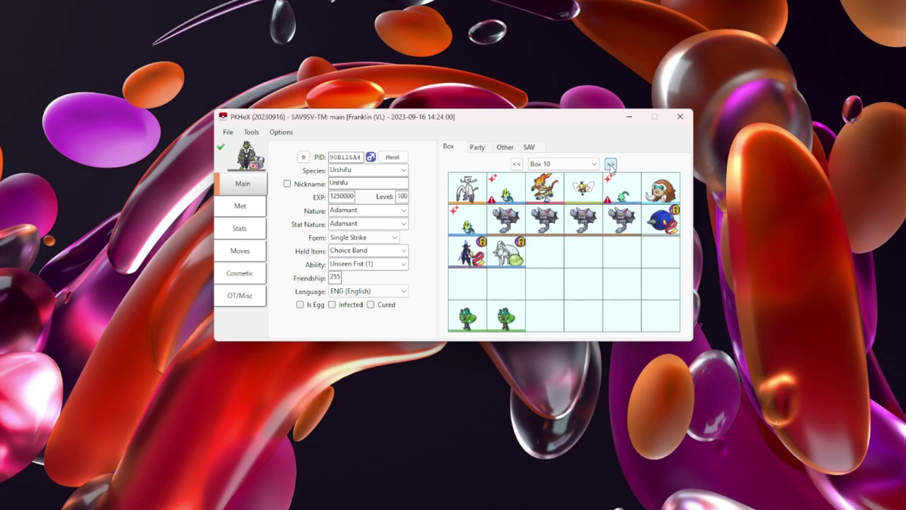
left_click(516, 164)
left_click(611, 164)
Load the second Ogerpon from Box 10 and examine its met, stats and main details.
left_click_drag(506, 317, 322, 202)
left_click(247, 207)
left_click(254, 231)
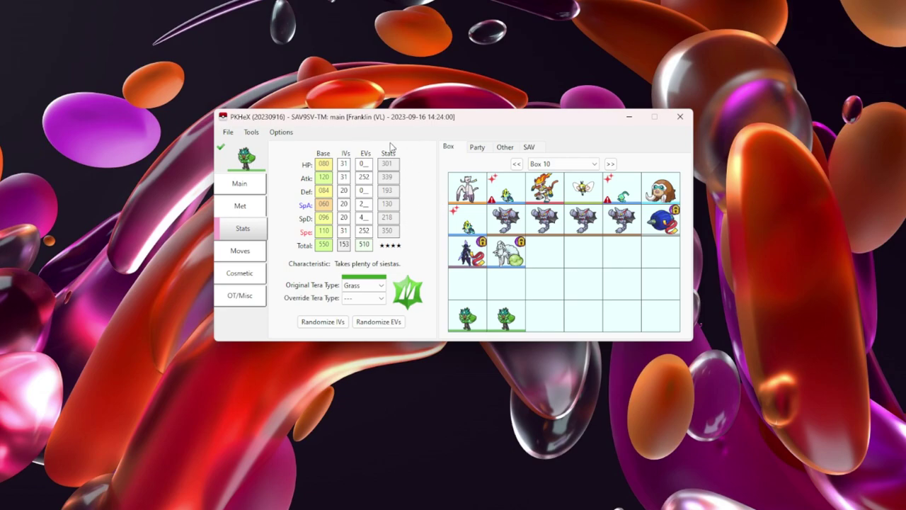
left_click(245, 181)
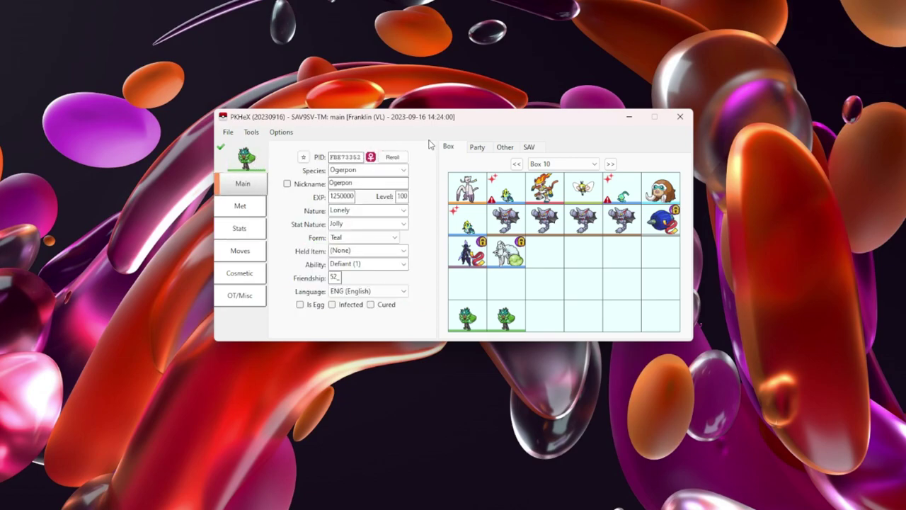